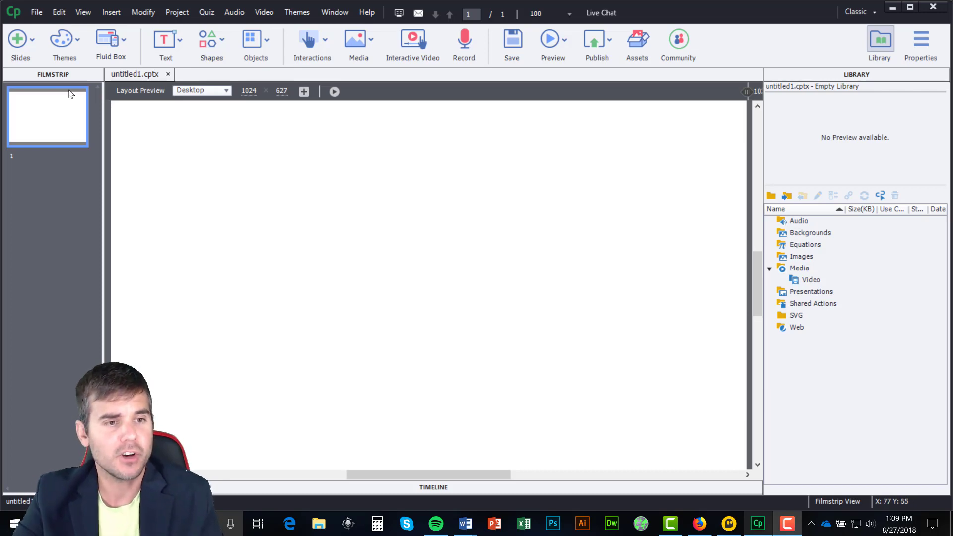
Step: Open the Slides toolbar menu listing the slide types that can be inserted
{"action": "left_click", "coordinate": [28, 43]}
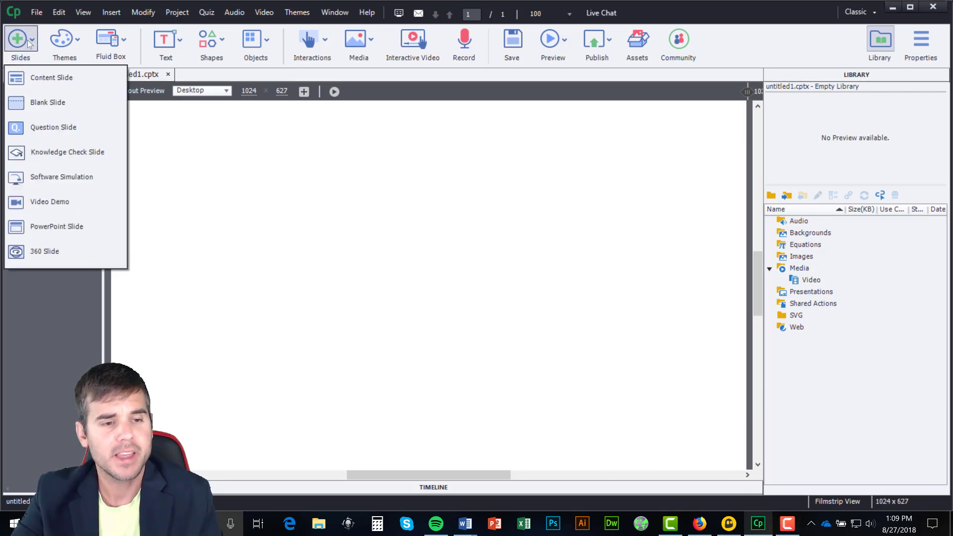
Step: Insert a Knowledge Check slide containing one Multiple Choice question as slide 2
{"action": "left_click", "coordinate": [61, 152]}
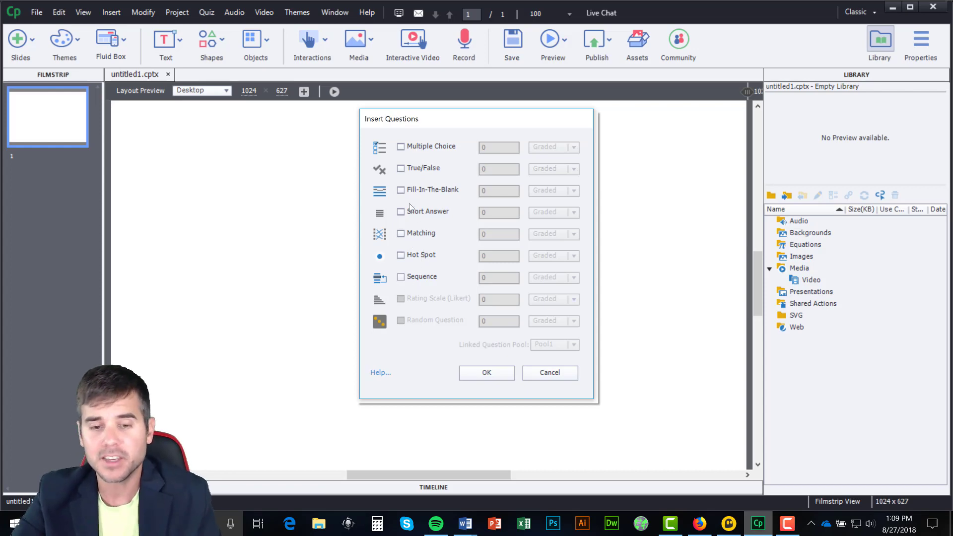
{"action": "left_click", "coordinate": [414, 151]}
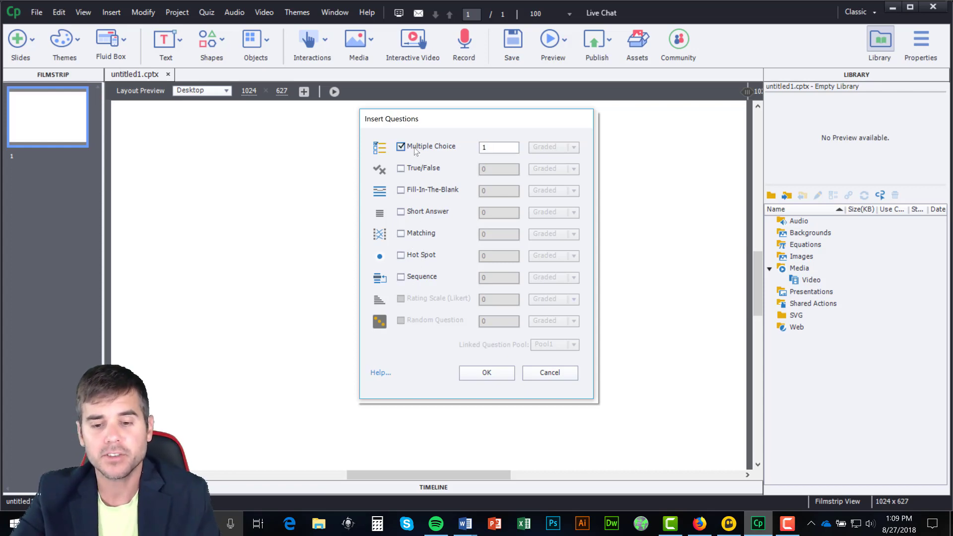
{"action": "left_click", "coordinate": [508, 378]}
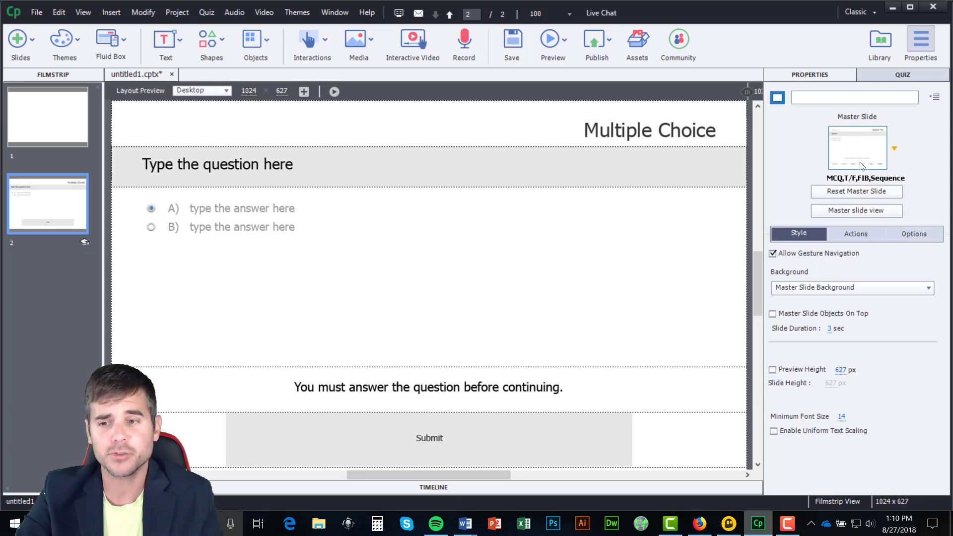
{"action": "left_click", "coordinate": [888, 75]}
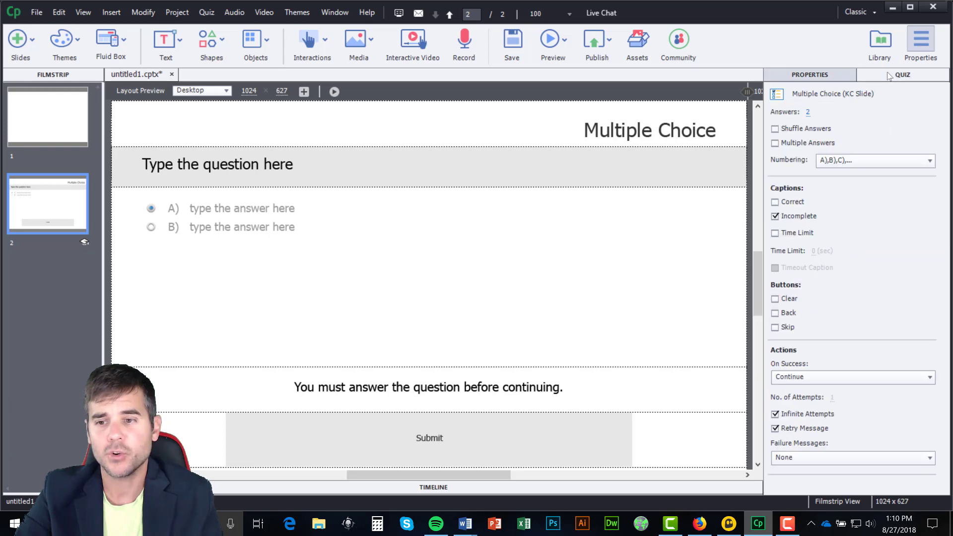
{"action": "left_click", "coordinate": [829, 75]}
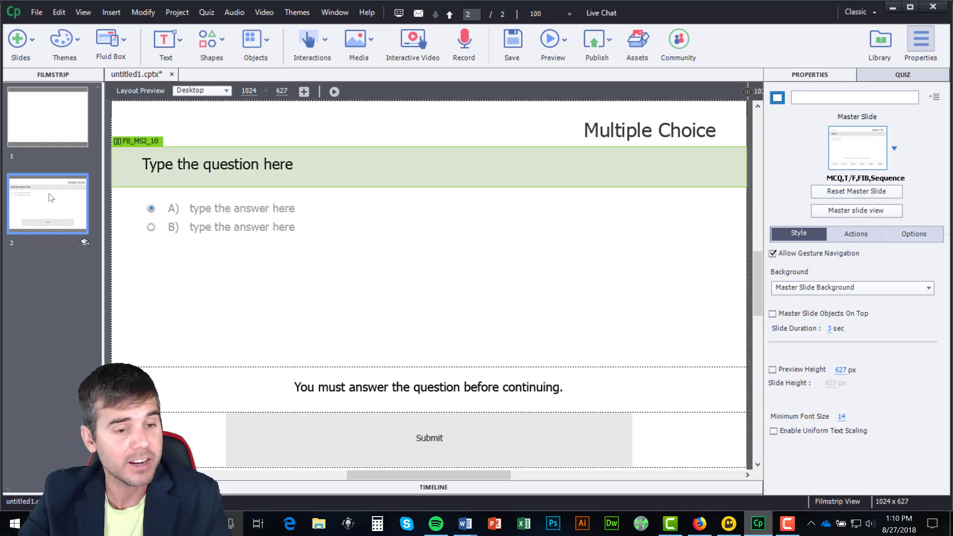
{"action": "left_click", "coordinate": [231, 169]}
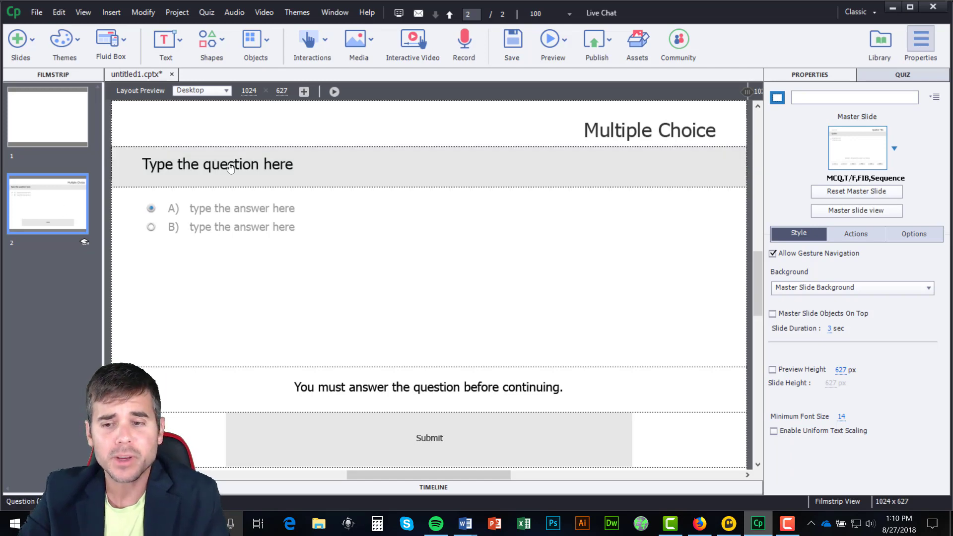
{"action": "left_click", "coordinate": [600, 133]}
{"action": "left_click", "coordinate": [600, 132]}
{"action": "left_click_drag", "start_coordinate": [582, 131], "coordinate": [743, 132]}
{"action": "left_click", "coordinate": [241, 171]}
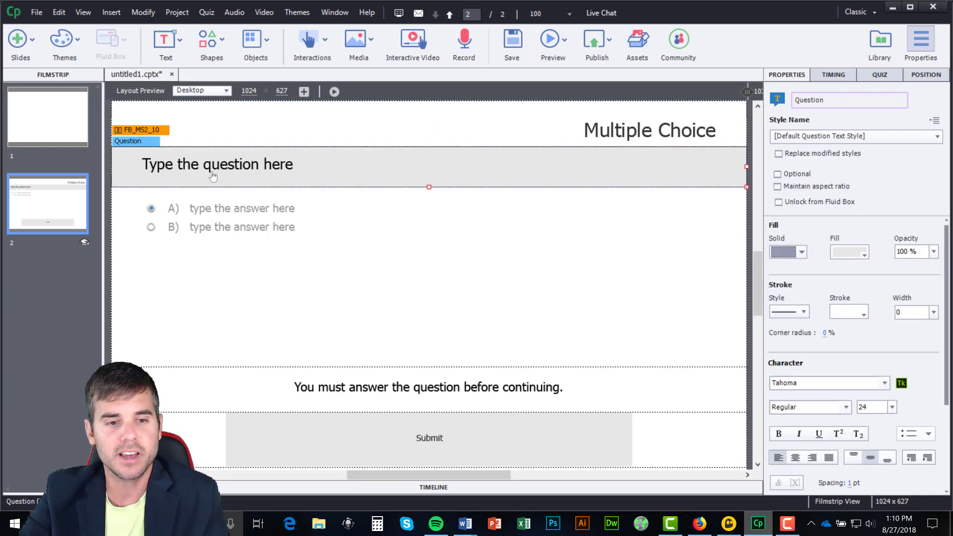
{"action": "left_click", "coordinate": [211, 167]}
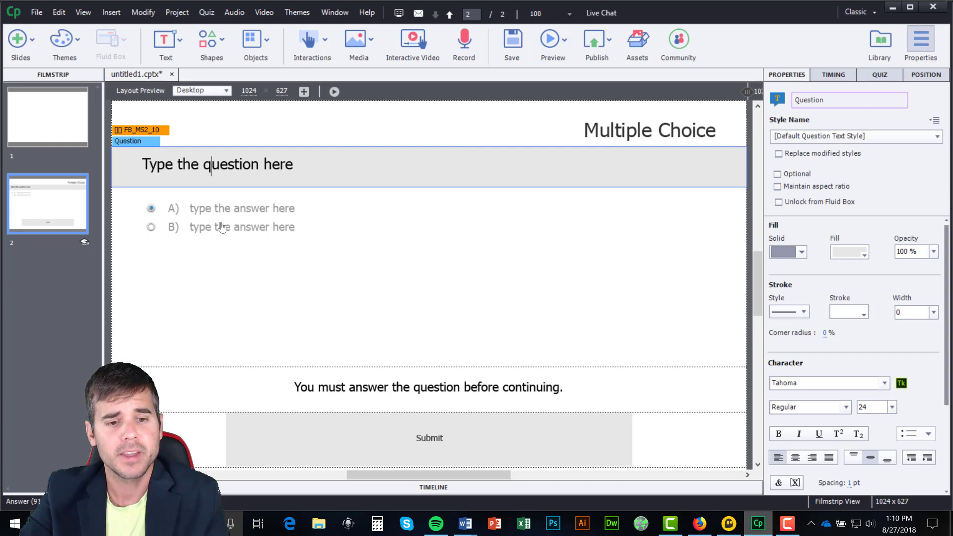
{"action": "left_click", "coordinate": [224, 208]}
{"action": "left_click", "coordinate": [230, 209]}
{"action": "left_click", "coordinate": [233, 210]}
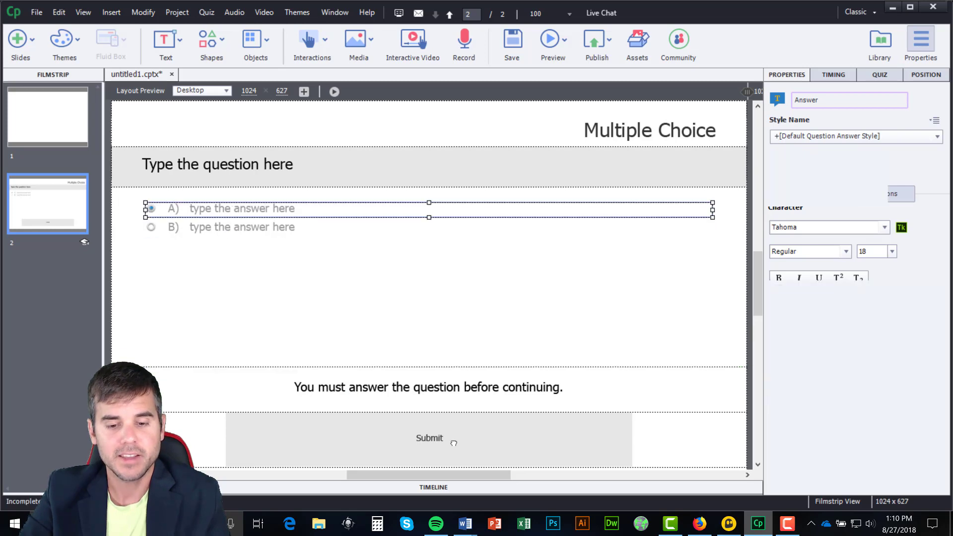
{"action": "scroll", "coordinate": [437, 333], "scroll_direction": "down", "scroll_amount": 1}
{"action": "left_click", "coordinate": [430, 385]}
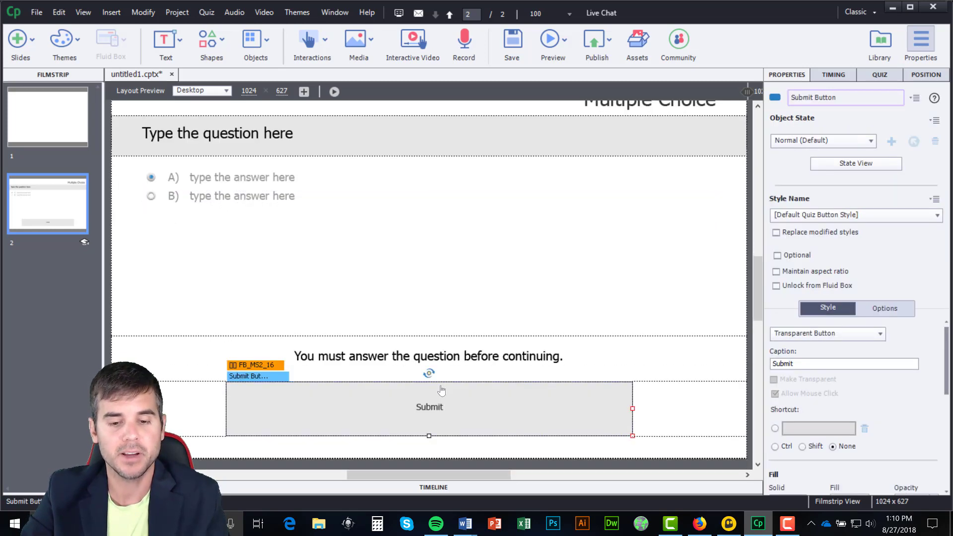
{"action": "left_click", "coordinate": [438, 356]}
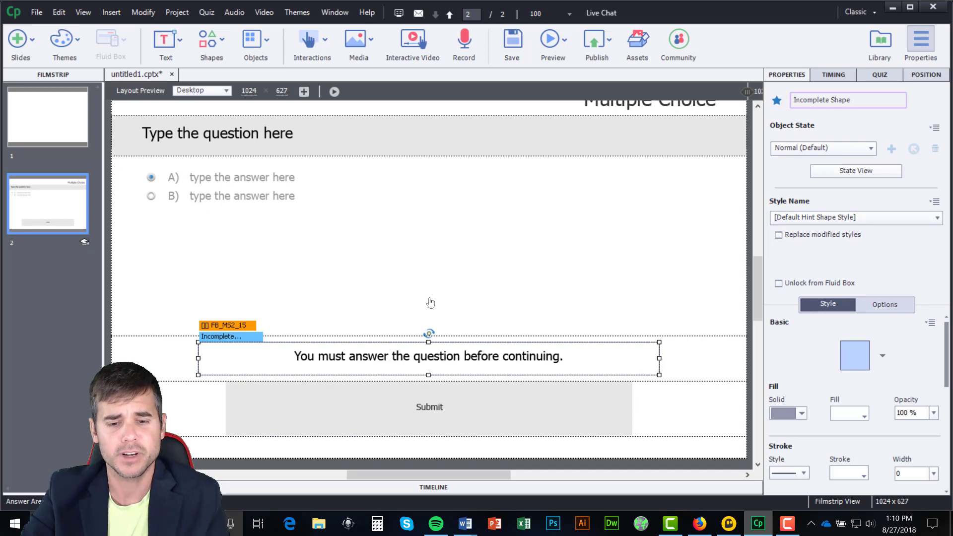
{"action": "scroll", "coordinate": [430, 303], "scroll_direction": "up", "scroll_amount": 1}
{"action": "left_click", "coordinate": [405, 304]}
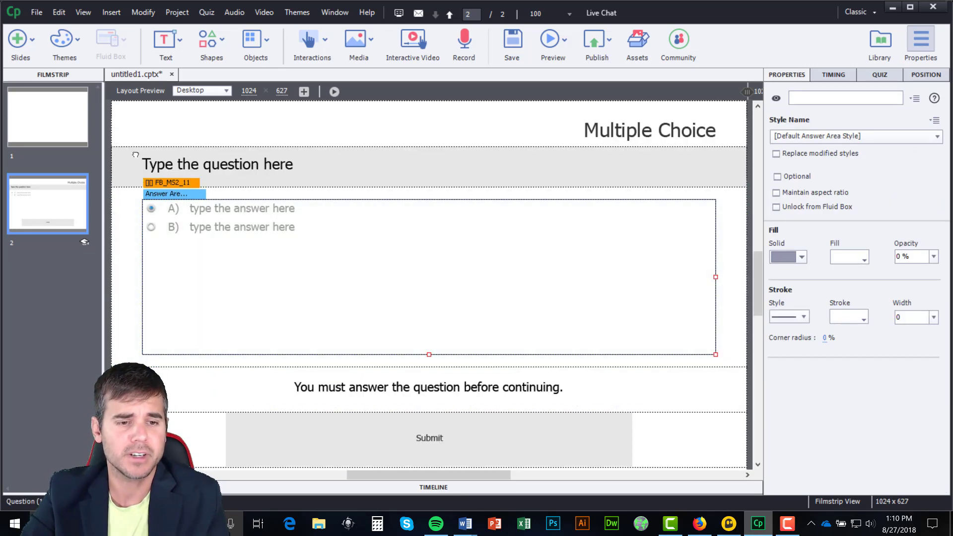
{"action": "left_click", "coordinate": [135, 162]}
{"action": "left_click", "coordinate": [143, 114]}
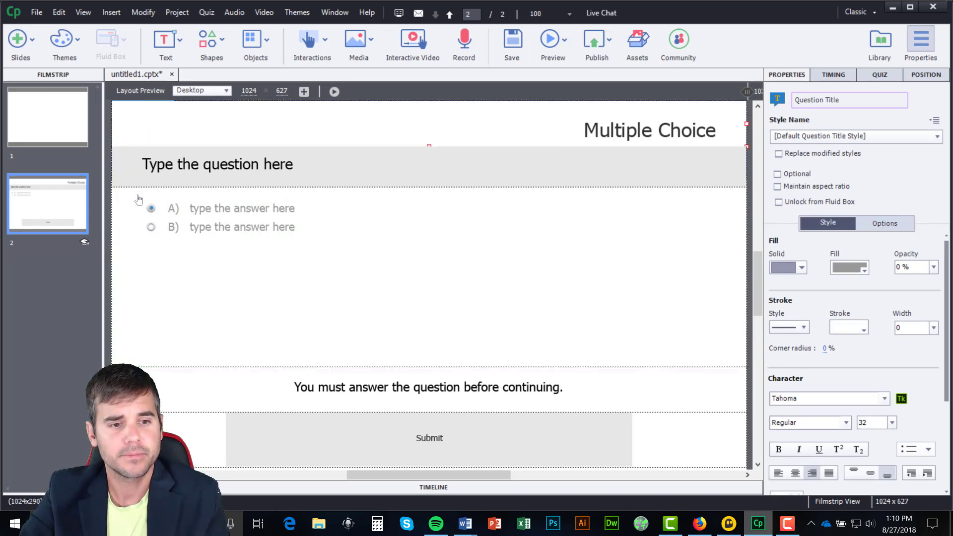
{"action": "left_click", "coordinate": [38, 223]}
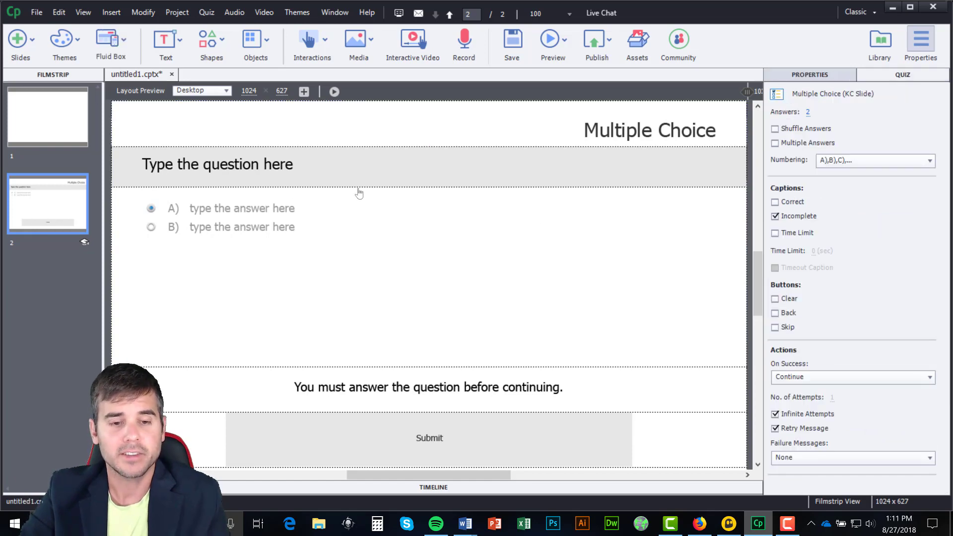
{"action": "left_click", "coordinate": [249, 168]}
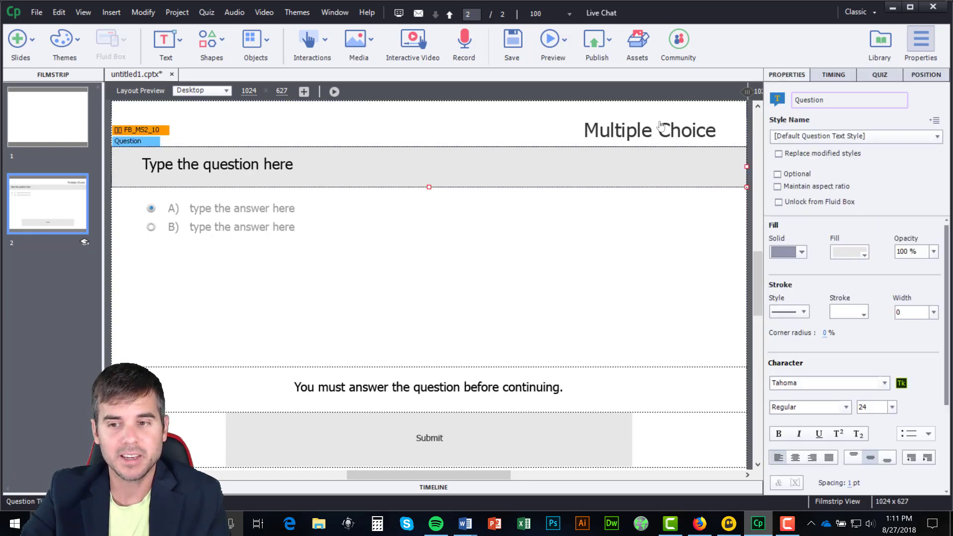
{"action": "left_click", "coordinate": [661, 124]}
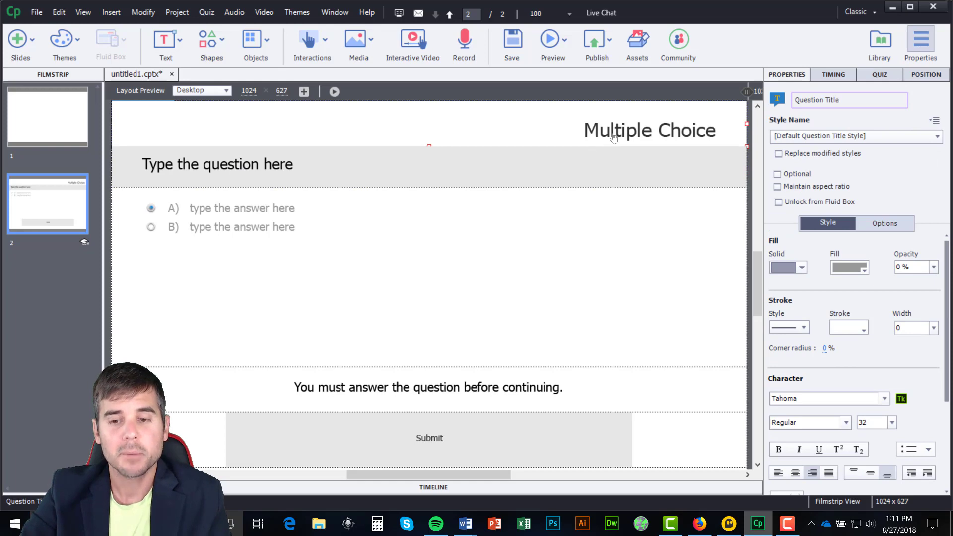
{"action": "left_click", "coordinate": [232, 169]}
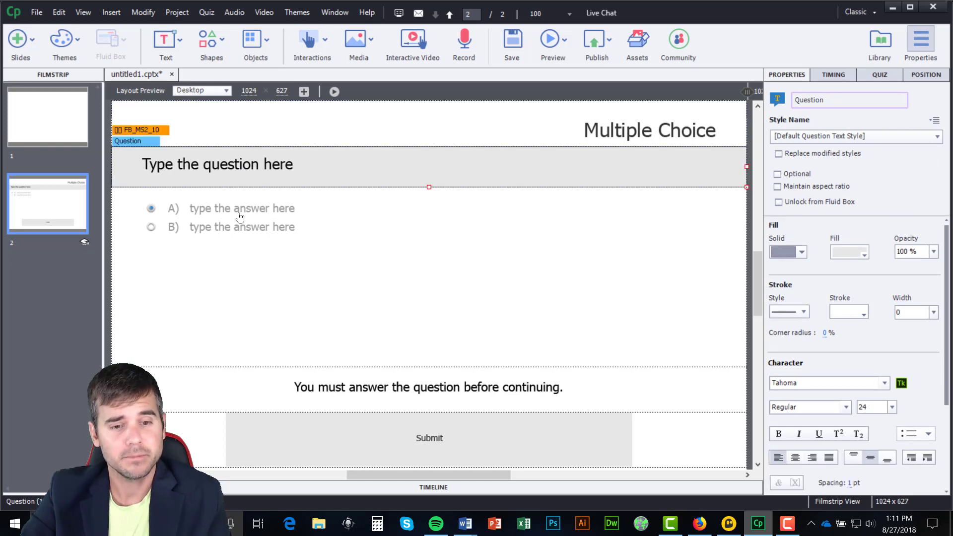
{"action": "left_click", "coordinate": [239, 215]}
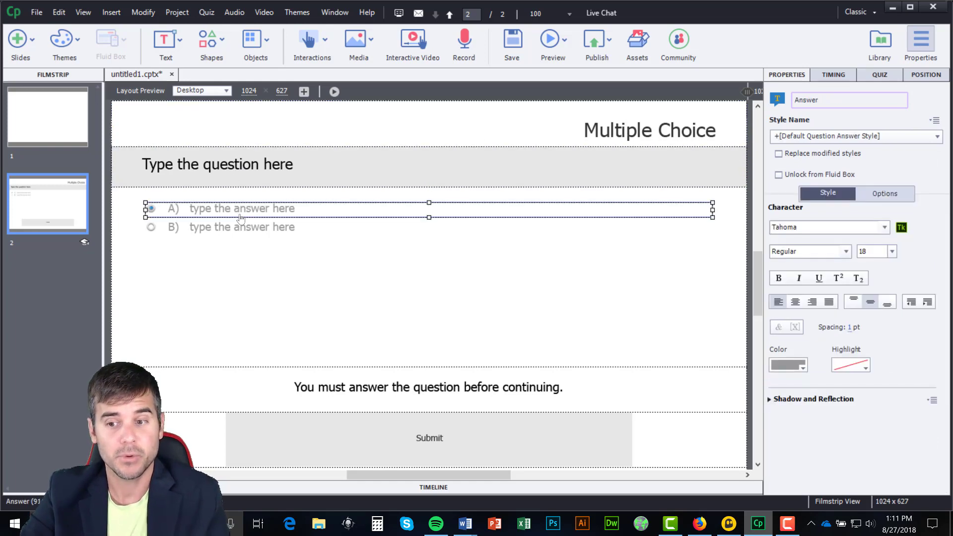
{"action": "left_click", "coordinate": [25, 200]}
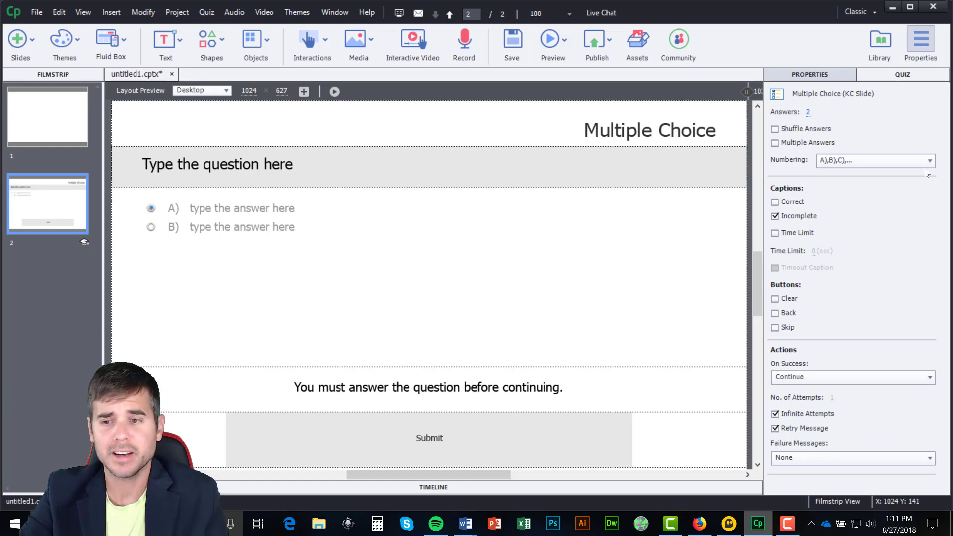
{"action": "left_click", "coordinate": [810, 76]}
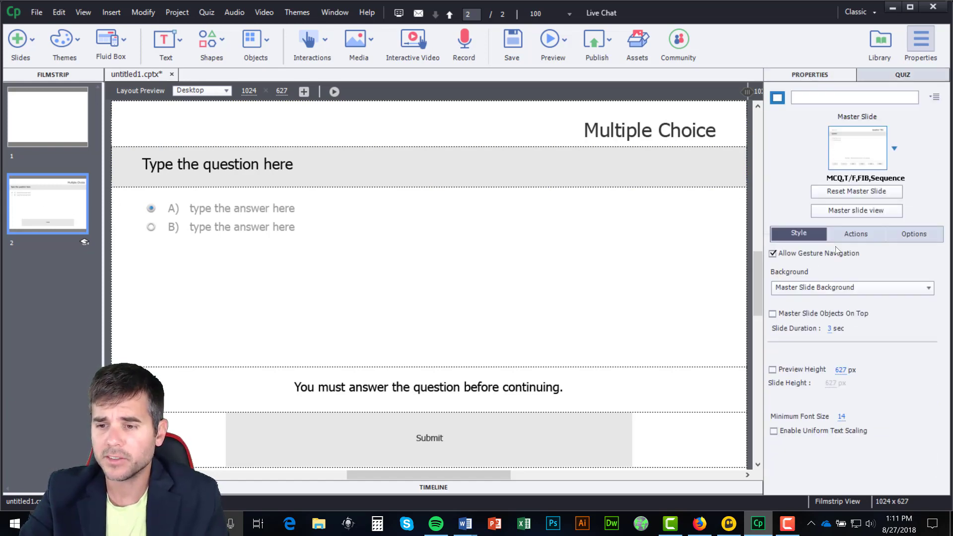
{"action": "left_click", "coordinate": [854, 238]}
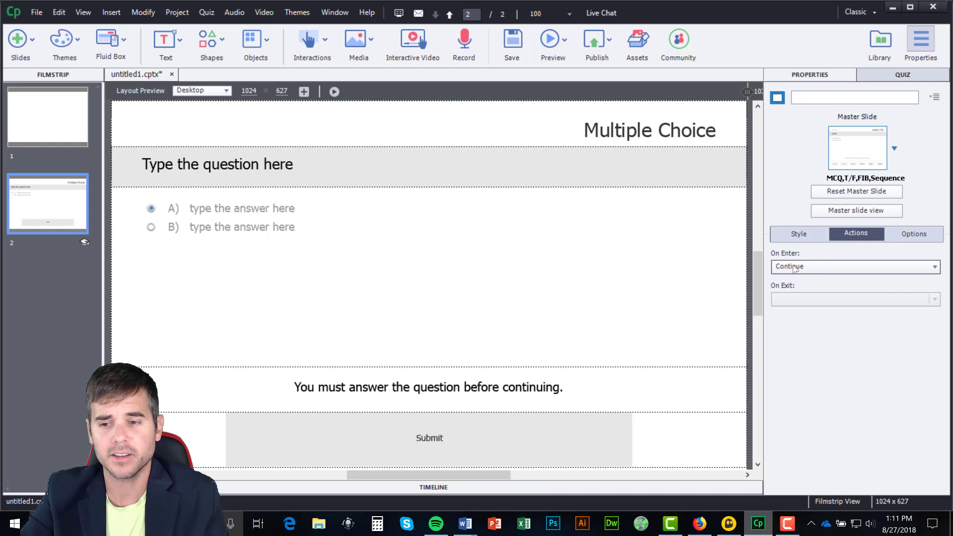
{"action": "left_click", "coordinate": [798, 235]}
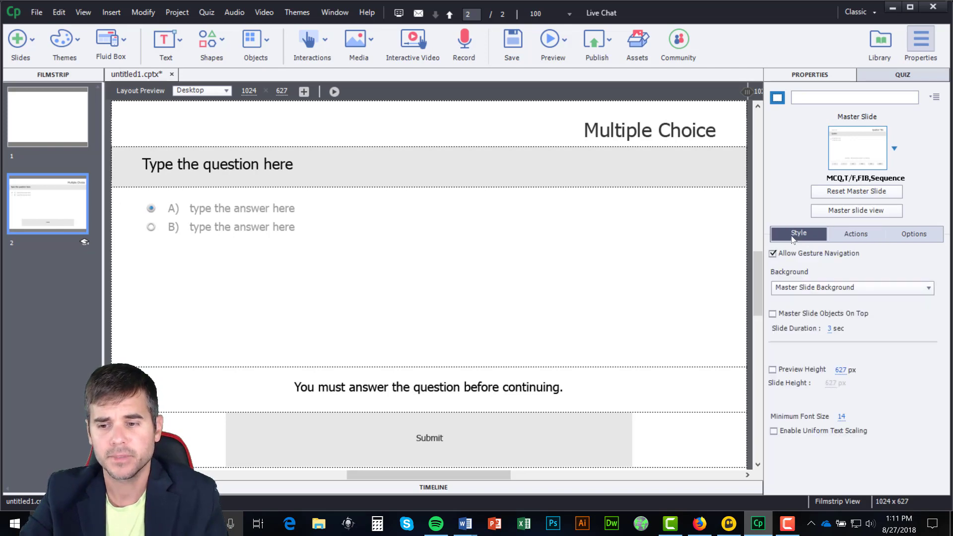
{"action": "left_click", "coordinate": [856, 234]}
{"action": "left_click", "coordinate": [843, 268]}
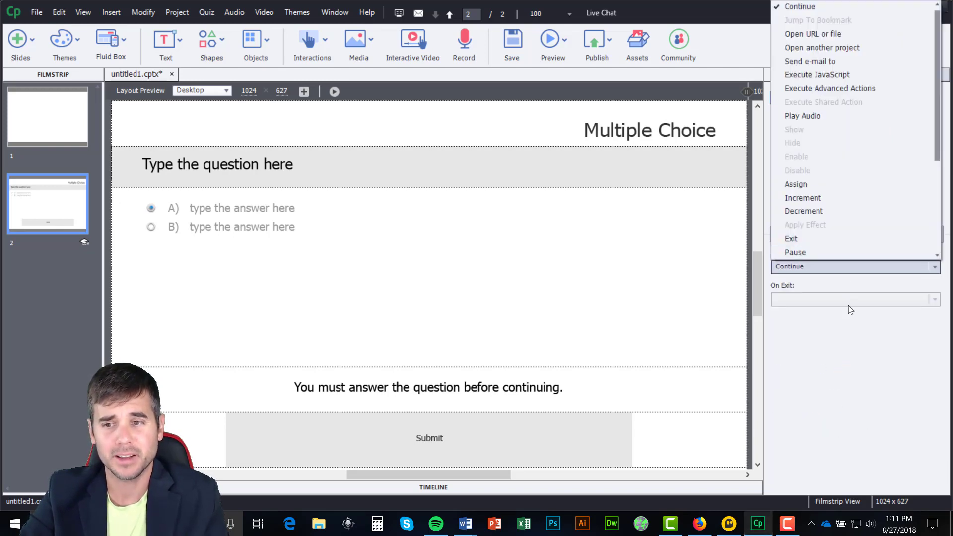
{"action": "left_click", "coordinate": [848, 321]}
{"action": "left_click", "coordinate": [806, 234]}
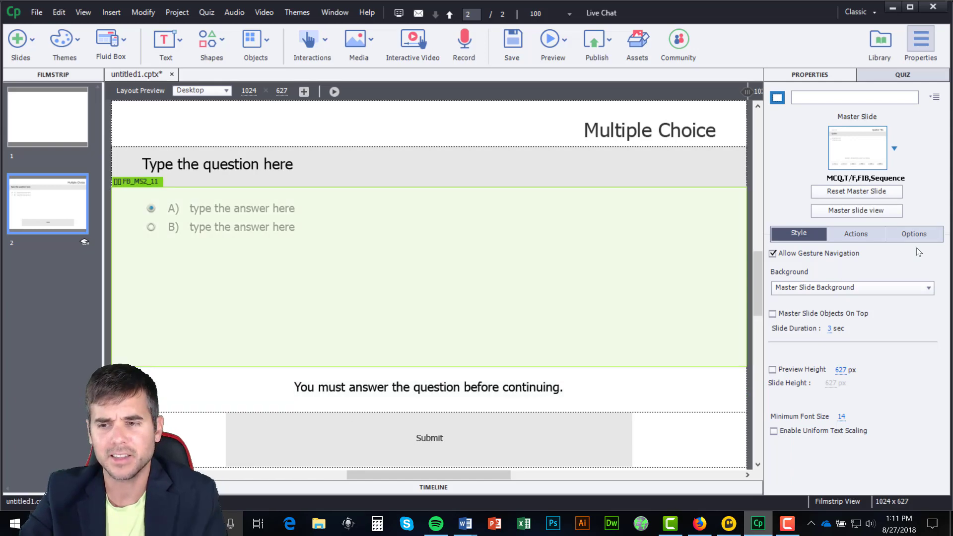
{"action": "left_click", "coordinate": [916, 74]}
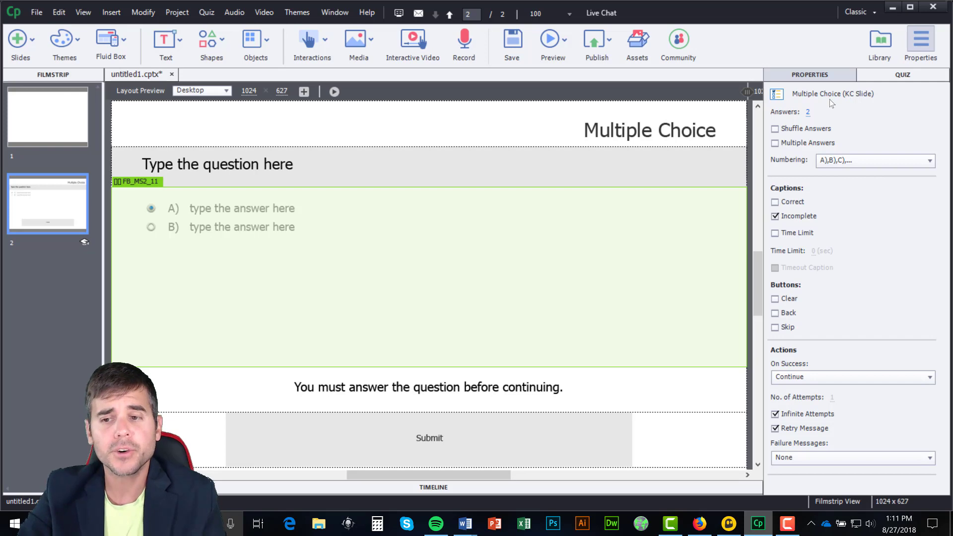
{"action": "left_click", "coordinate": [807, 112]}
{"action": "left_click", "coordinate": [800, 116]}
{"action": "left_click", "coordinate": [808, 113]}
{"action": "type", "text": "4"}
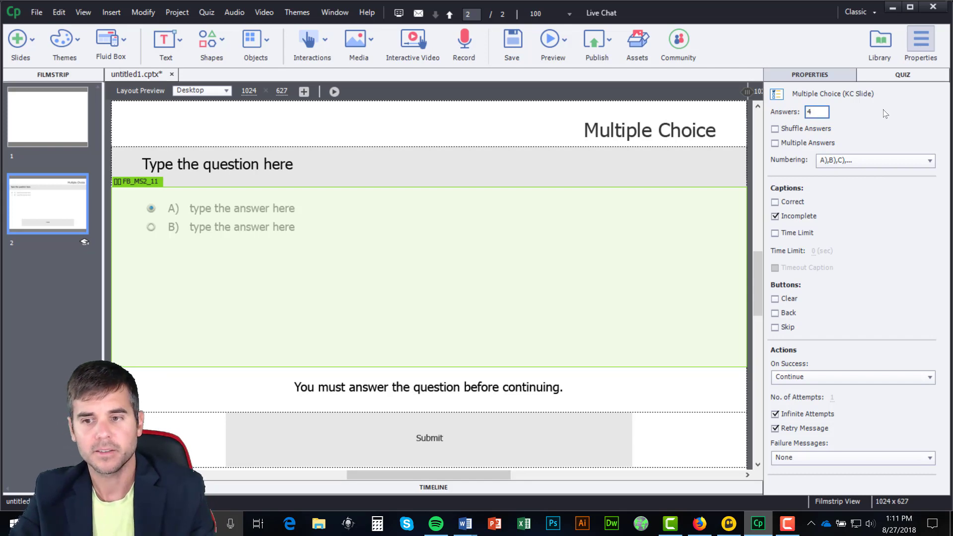
{"action": "key", "text": "Return"}
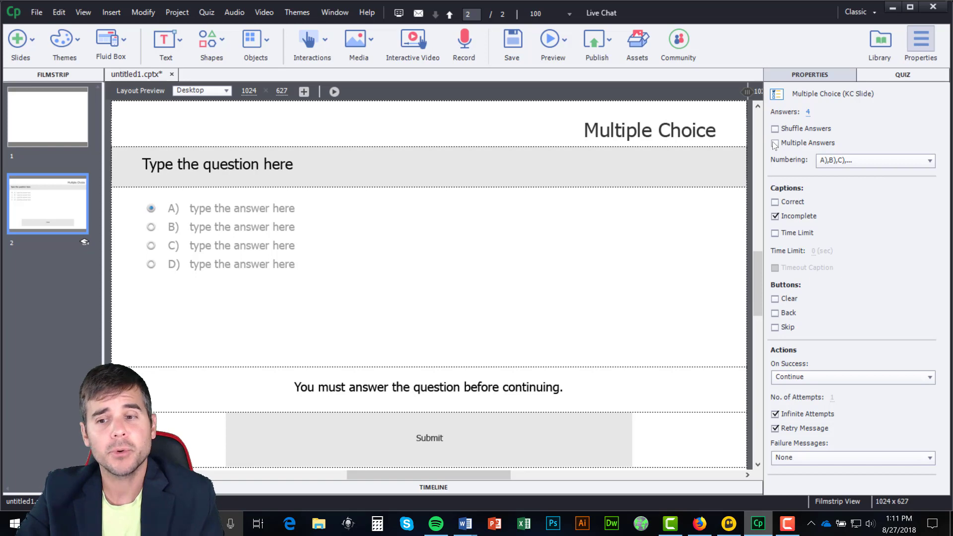
{"action": "left_click", "coordinate": [864, 160]}
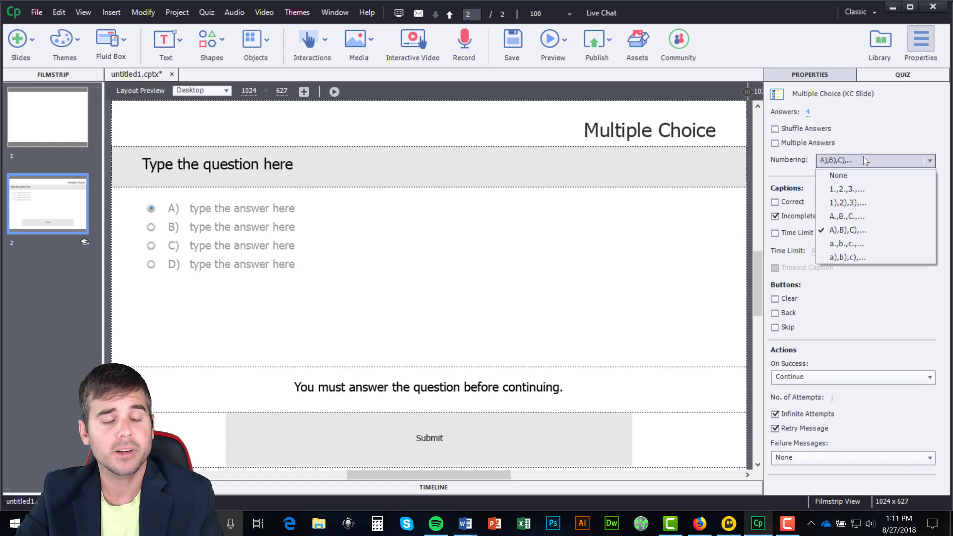
{"action": "left_click", "coordinate": [884, 159]}
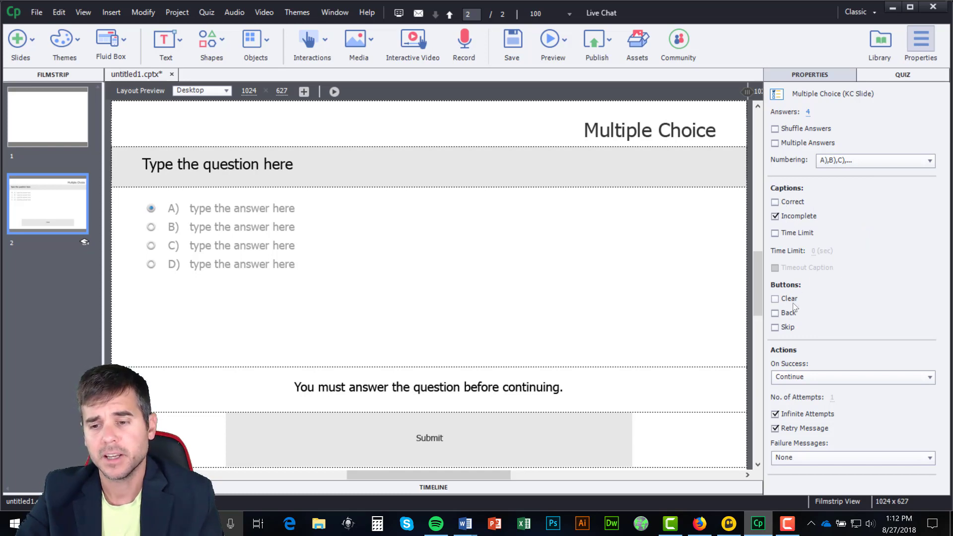
{"action": "left_click", "coordinate": [776, 300]}
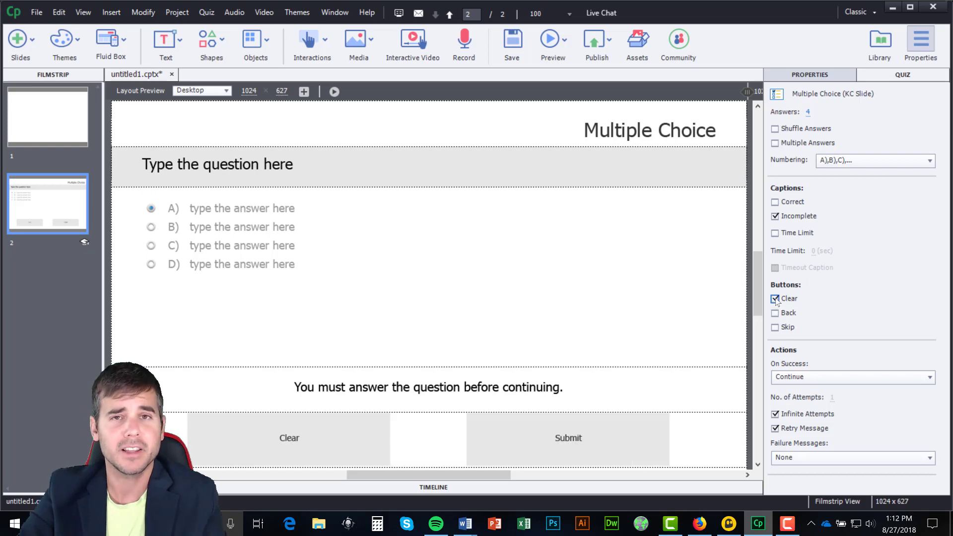
{"action": "left_click", "coordinate": [776, 300]}
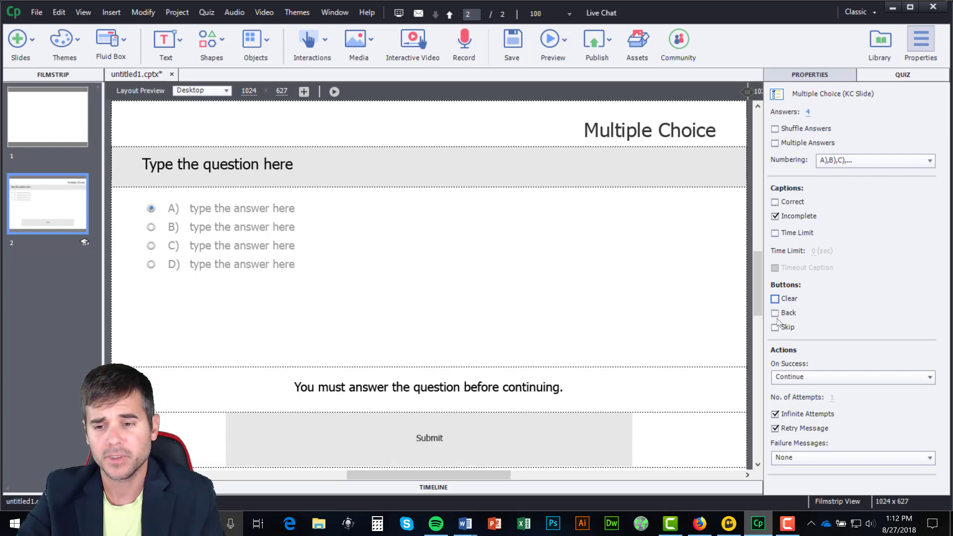
{"action": "left_click", "coordinate": [776, 328]}
{"action": "left_click", "coordinate": [776, 328]}
{"action": "left_click", "coordinate": [776, 314]}
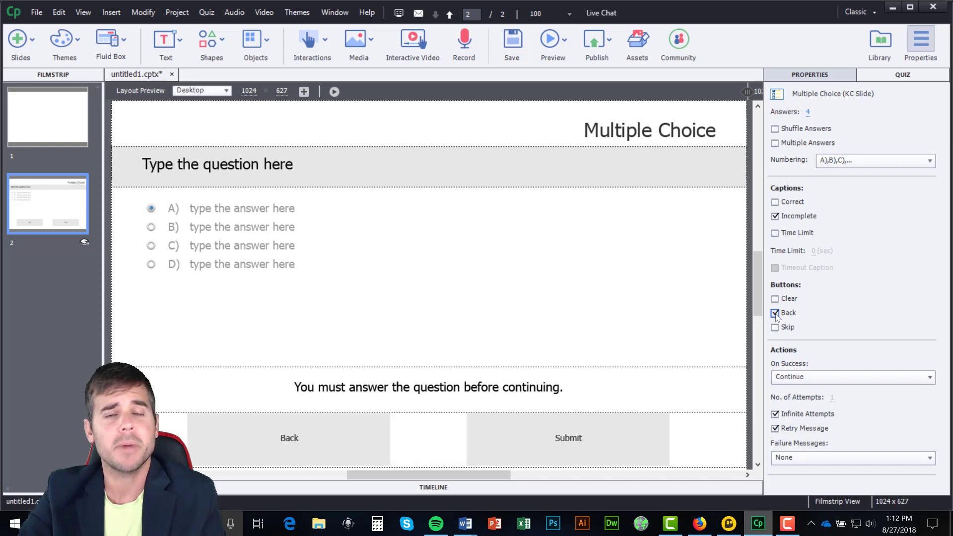
{"action": "left_click", "coordinate": [775, 314]}
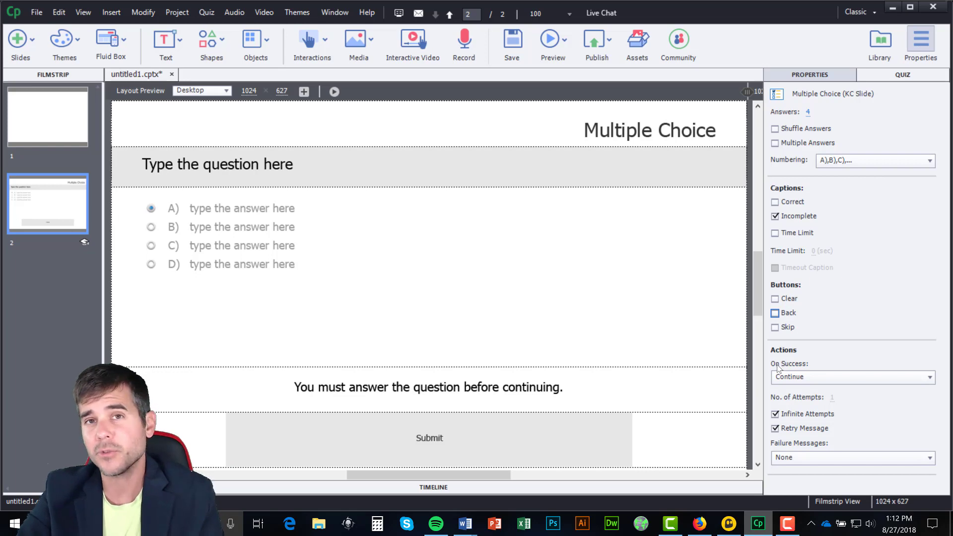
{"action": "left_click", "coordinate": [838, 378]}
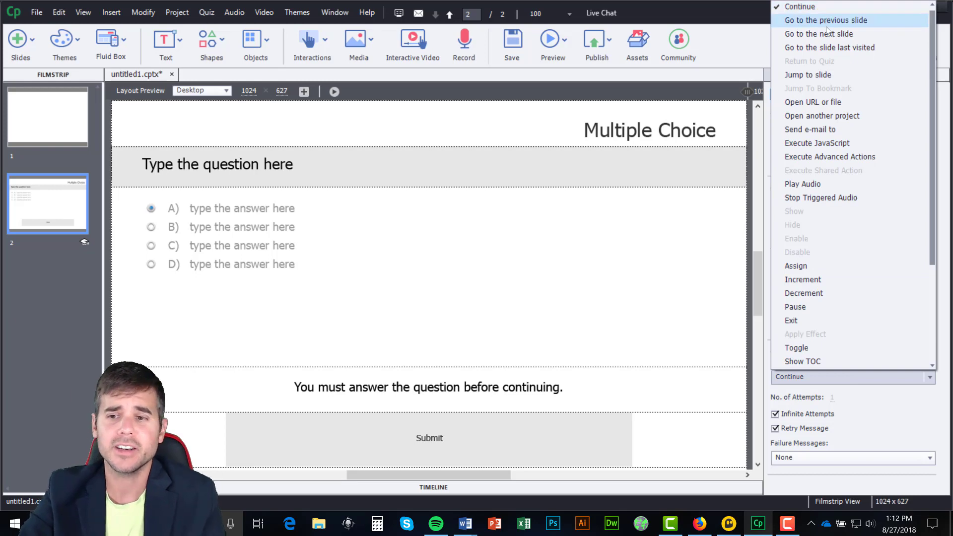
{"action": "left_click", "coordinate": [861, 415]}
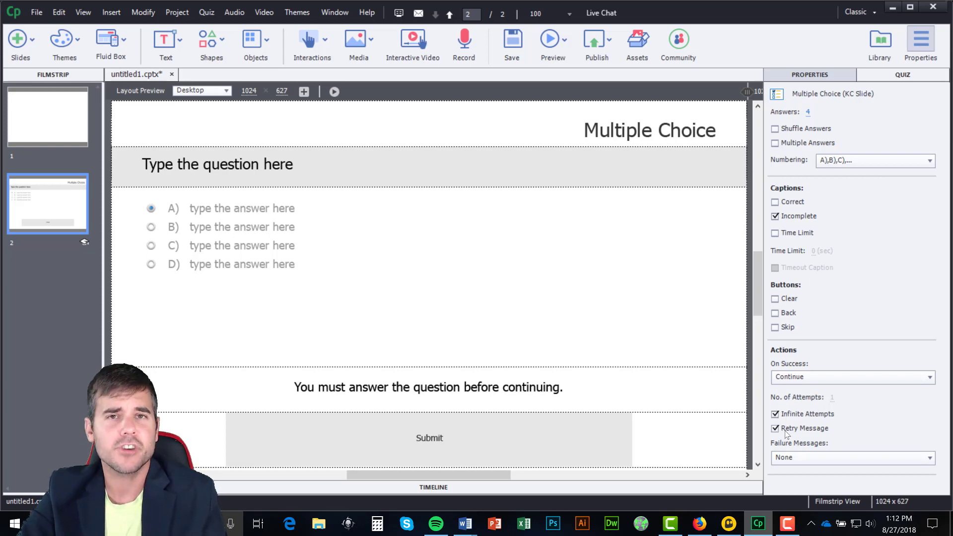
{"action": "left_click", "coordinate": [824, 457]}
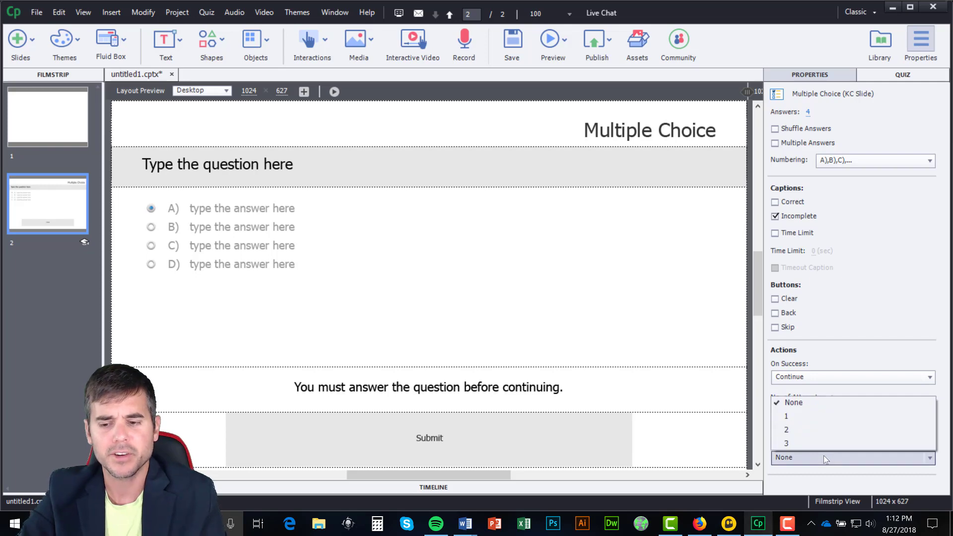
{"action": "left_click", "coordinate": [815, 389]}
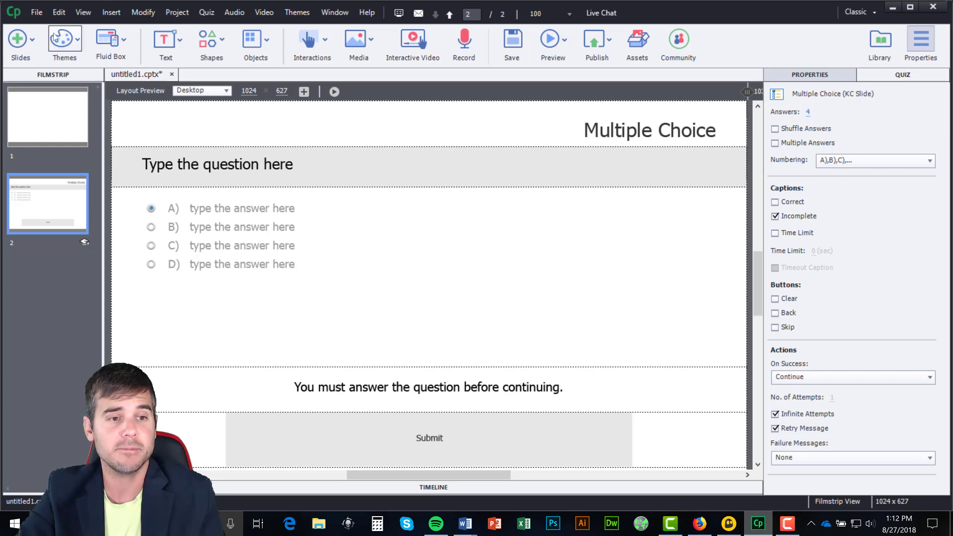
Step: Insert a Question Slide with one graded Multiple Choice question and no True/False question
{"action": "left_click", "coordinate": [30, 42]}
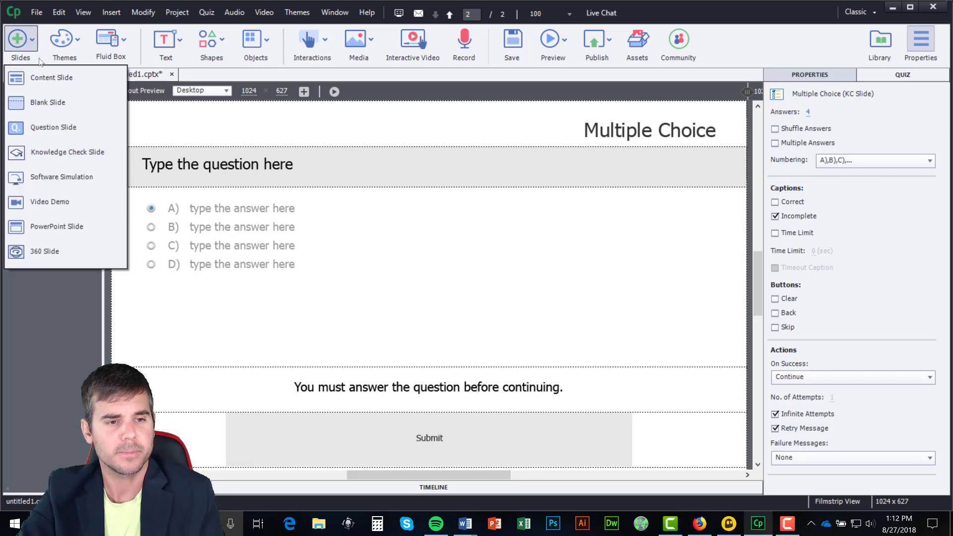
{"action": "left_click", "coordinate": [48, 127]}
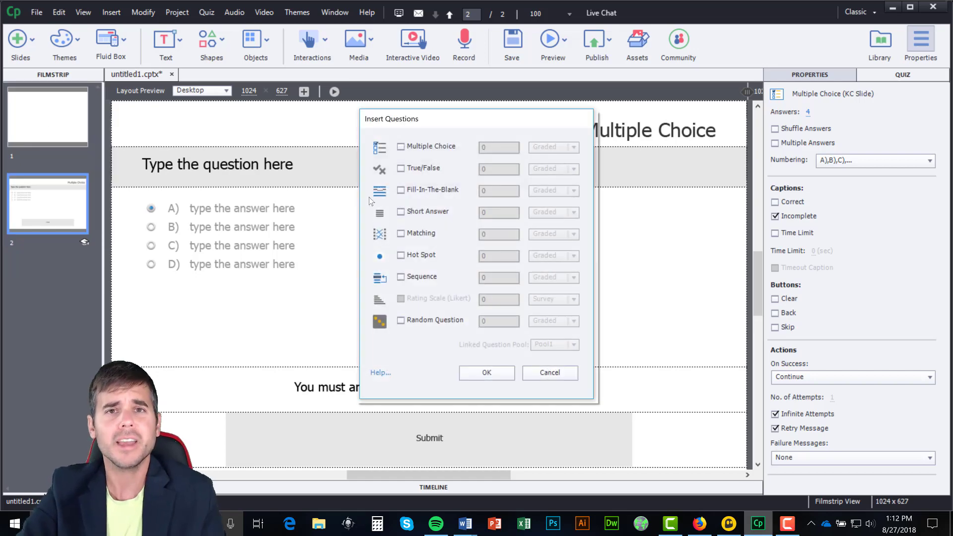
{"action": "left_click", "coordinate": [400, 169]}
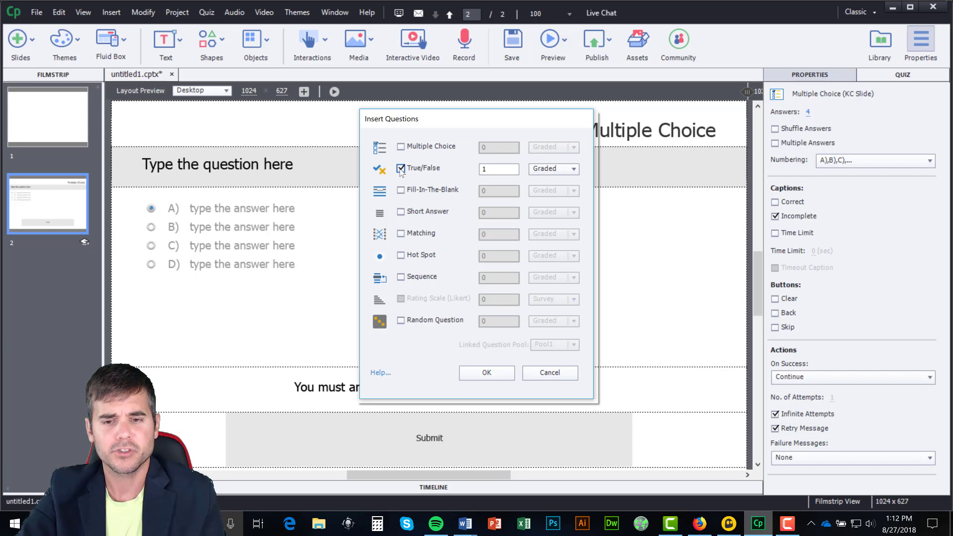
{"action": "left_click", "coordinate": [401, 147]}
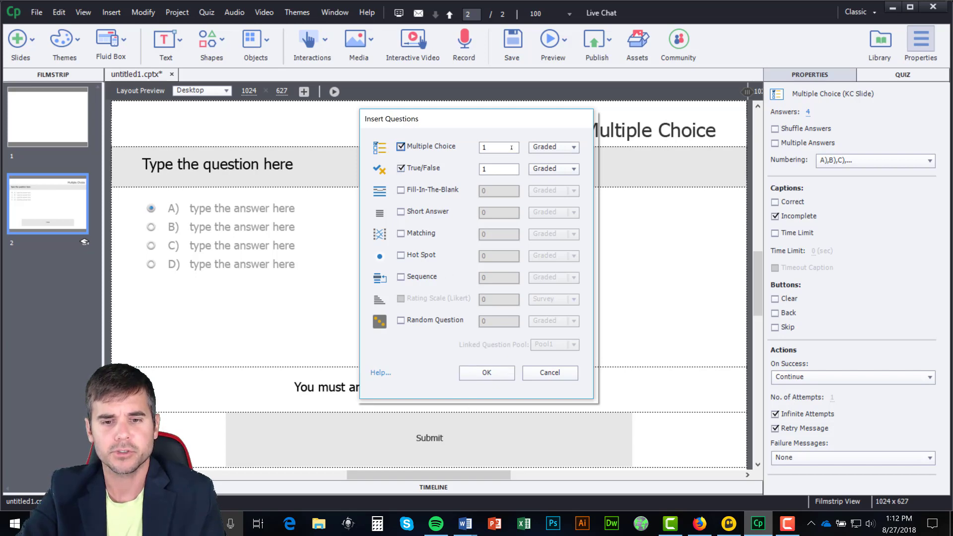
{"action": "left_click", "coordinate": [401, 169]}
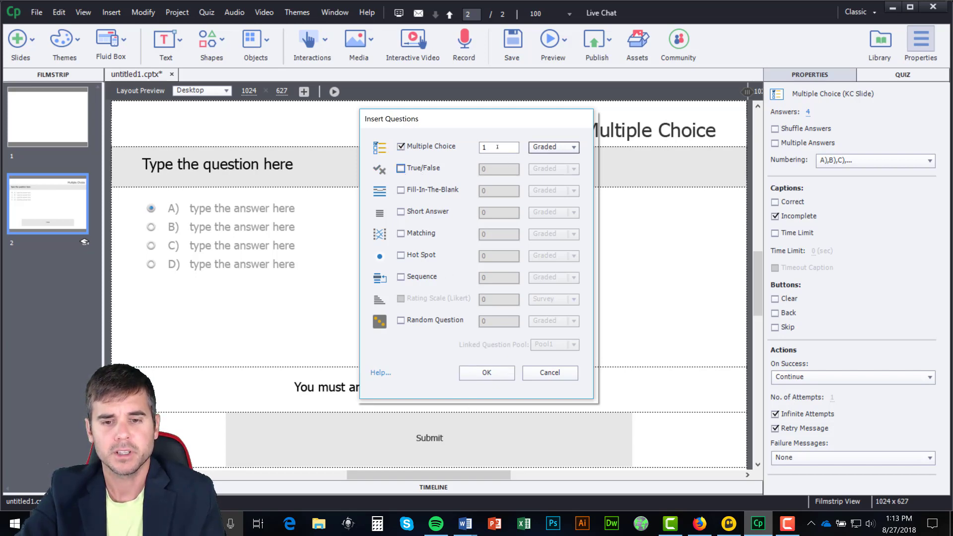
{"action": "double_click", "coordinate": [496, 148]}
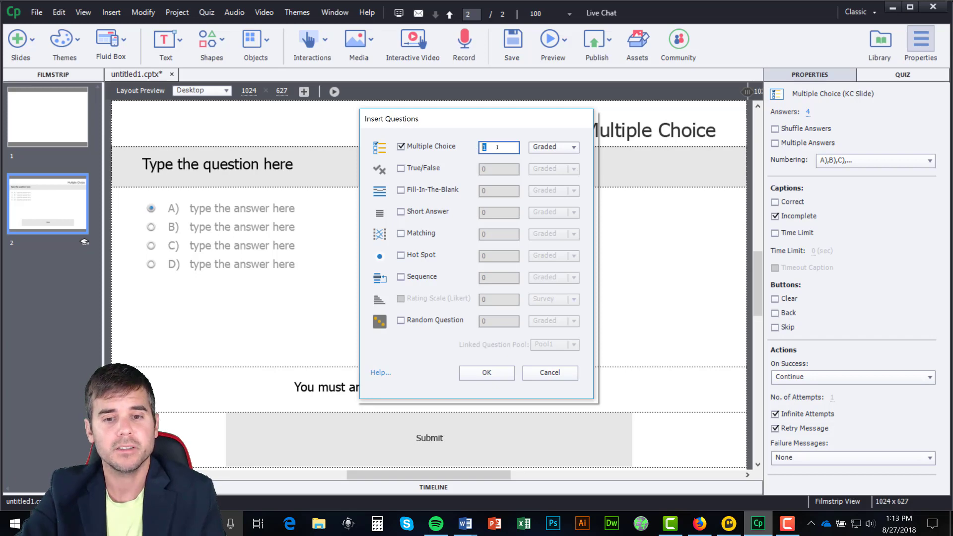
{"action": "left_click", "coordinate": [550, 147]}
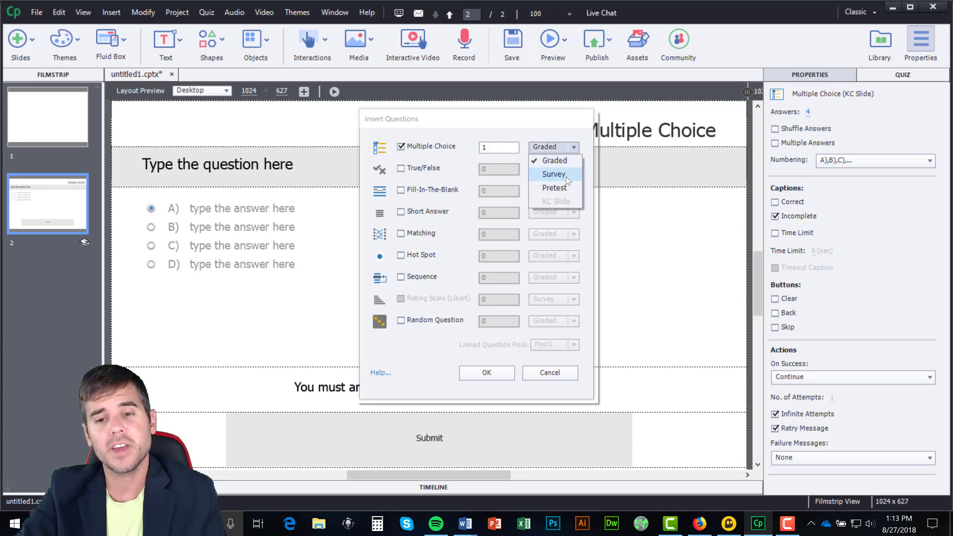
{"action": "left_click", "coordinate": [546, 132]}
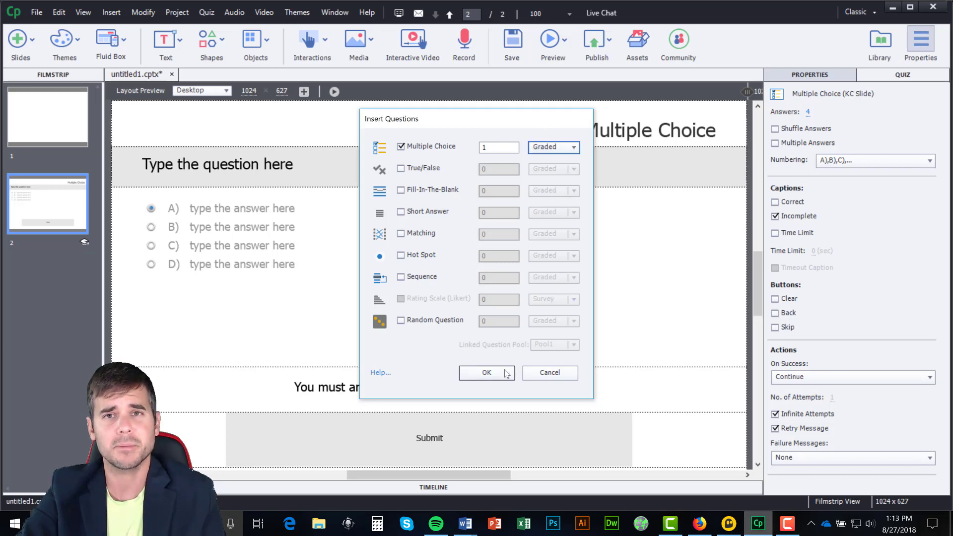
{"action": "left_click", "coordinate": [507, 374]}
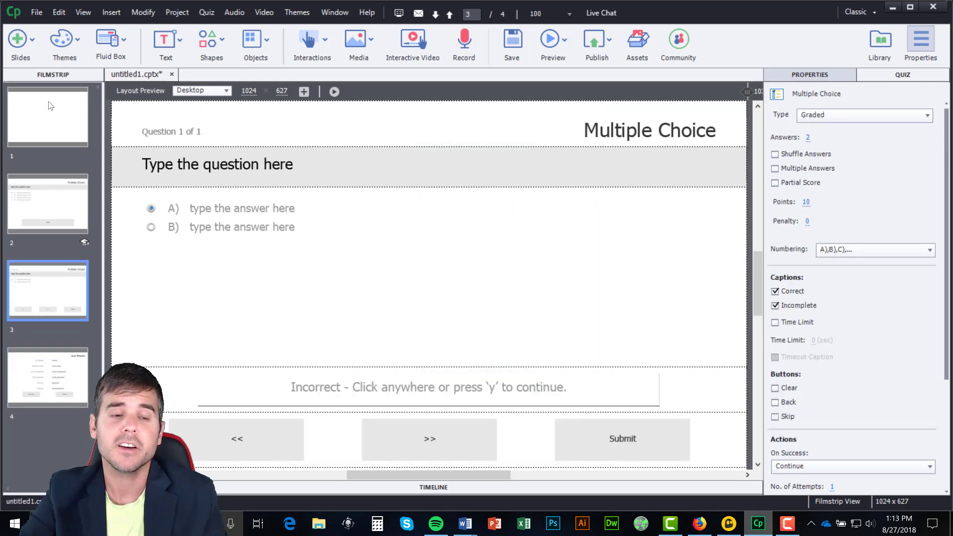
Step: Review slides 1–4 in the Filmstrip, including Quiz Results, then return to question slide 3
{"action": "left_click", "coordinate": [47, 117]}
{"action": "left_click", "coordinate": [45, 202]}
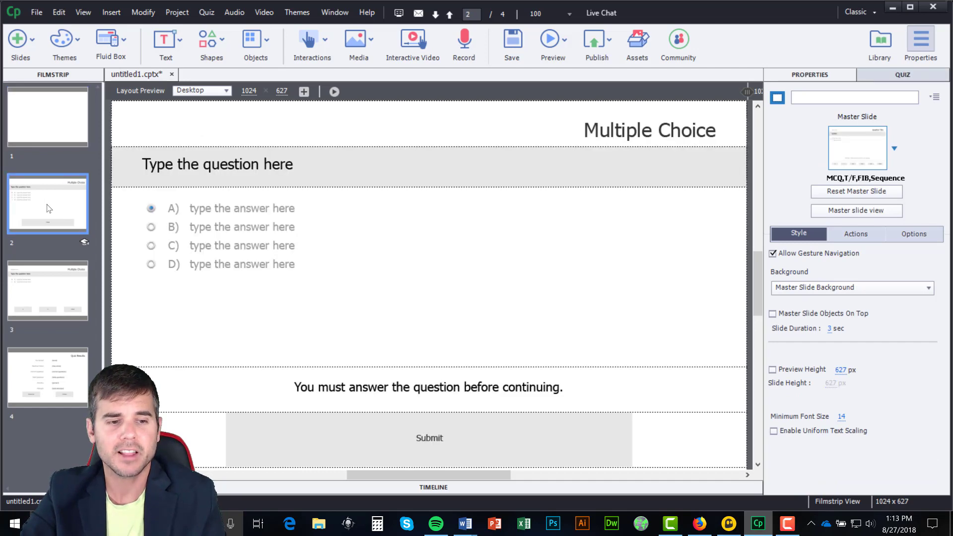
{"action": "left_click", "coordinate": [52, 300]}
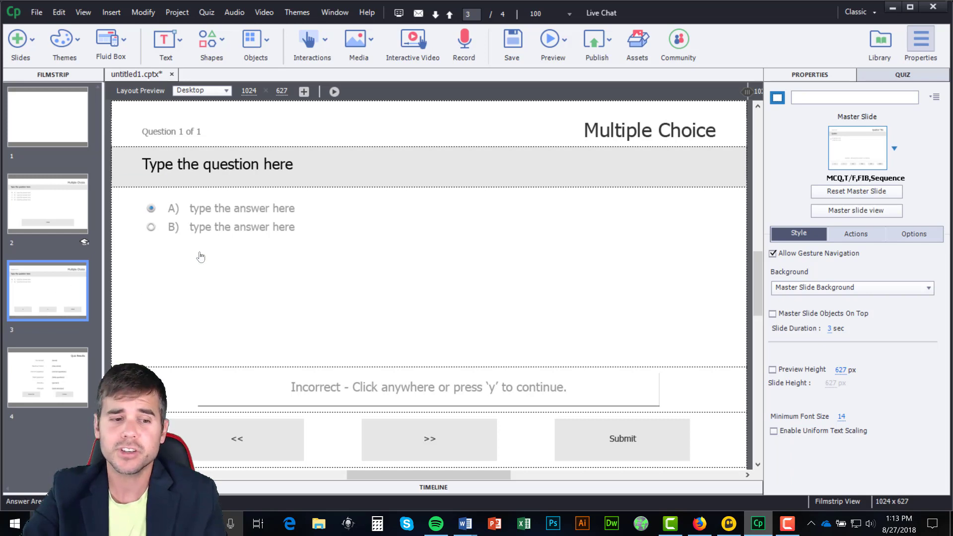
{"action": "left_click", "coordinate": [44, 368]}
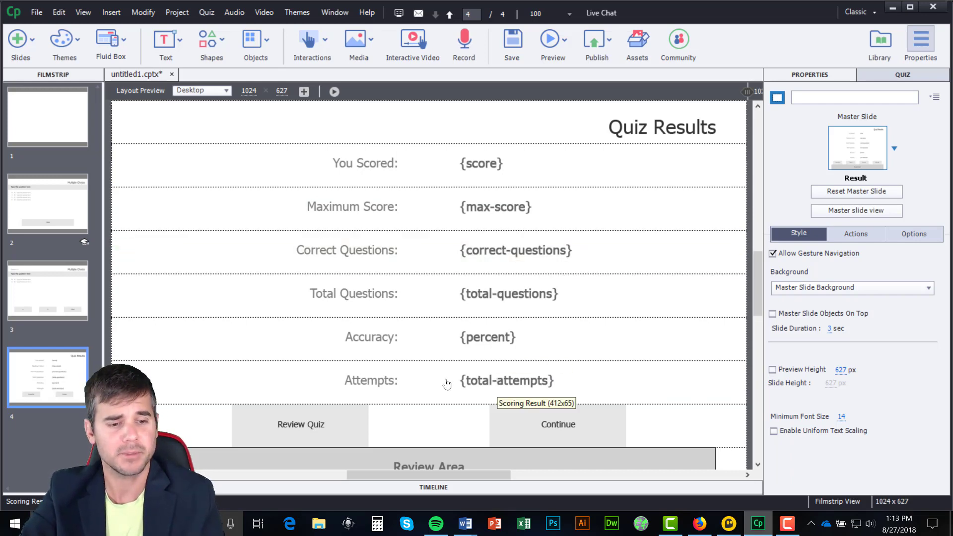
{"action": "left_click", "coordinate": [76, 282]}
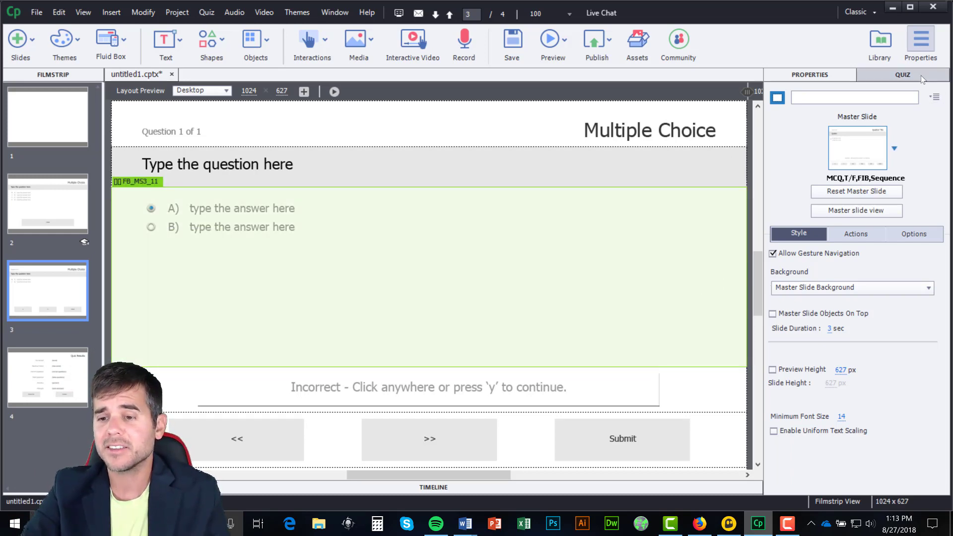
{"action": "left_click", "coordinate": [923, 78]}
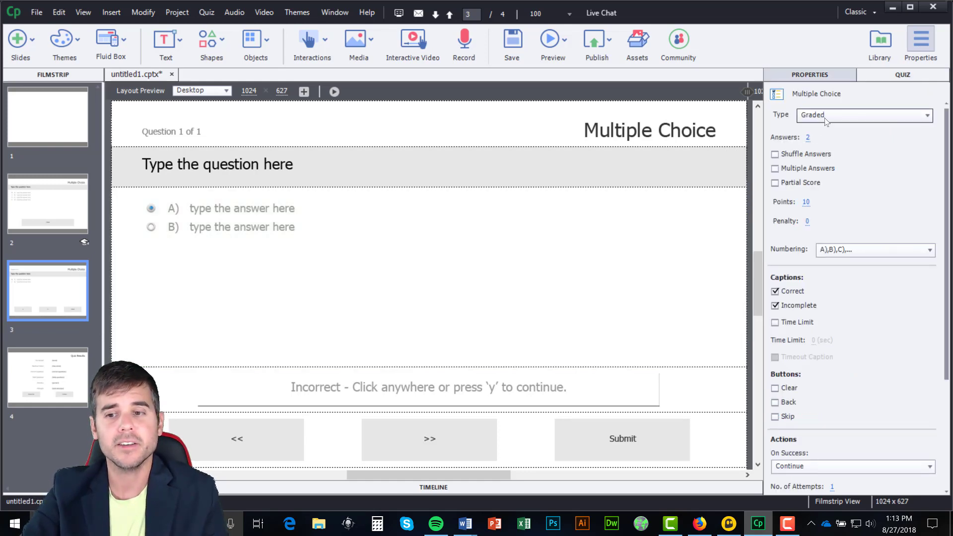
{"action": "left_click", "coordinate": [826, 116]}
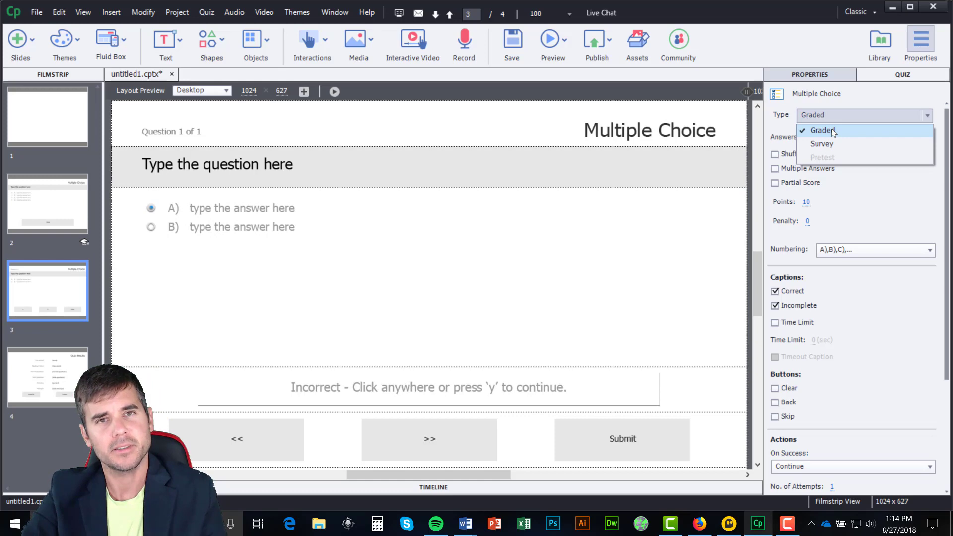
{"action": "left_click", "coordinate": [832, 110]}
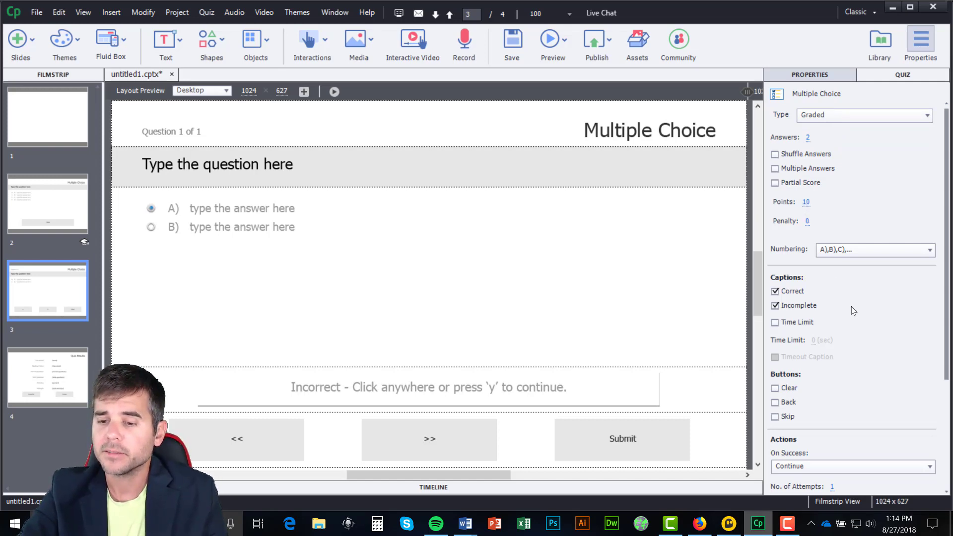
{"action": "scroll", "coordinate": [946, 317], "scroll_direction": "down", "scroll_amount": 5}
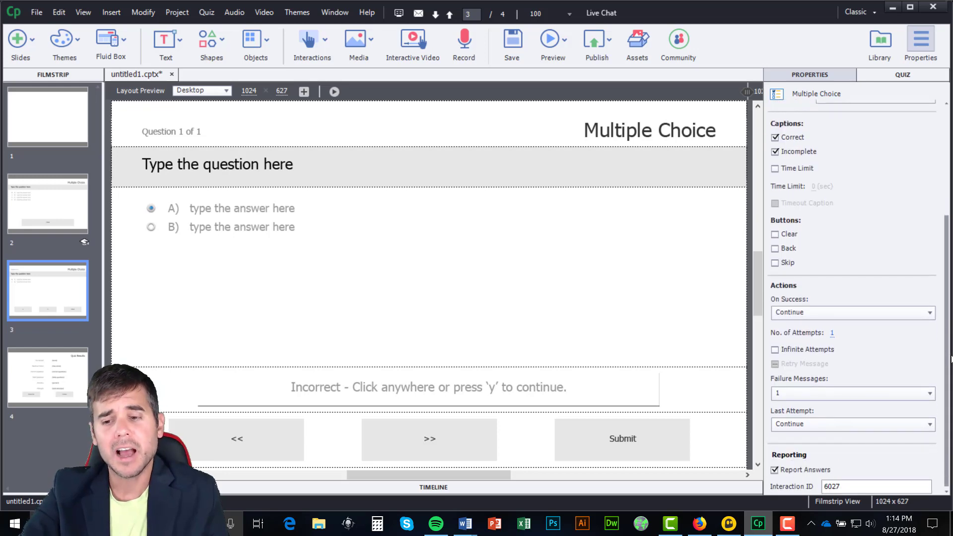
{"action": "scroll", "coordinate": [946, 317], "scroll_direction": "up", "scroll_amount": 1}
{"action": "scroll", "coordinate": [949, 244], "scroll_direction": "down", "scroll_amount": 1}
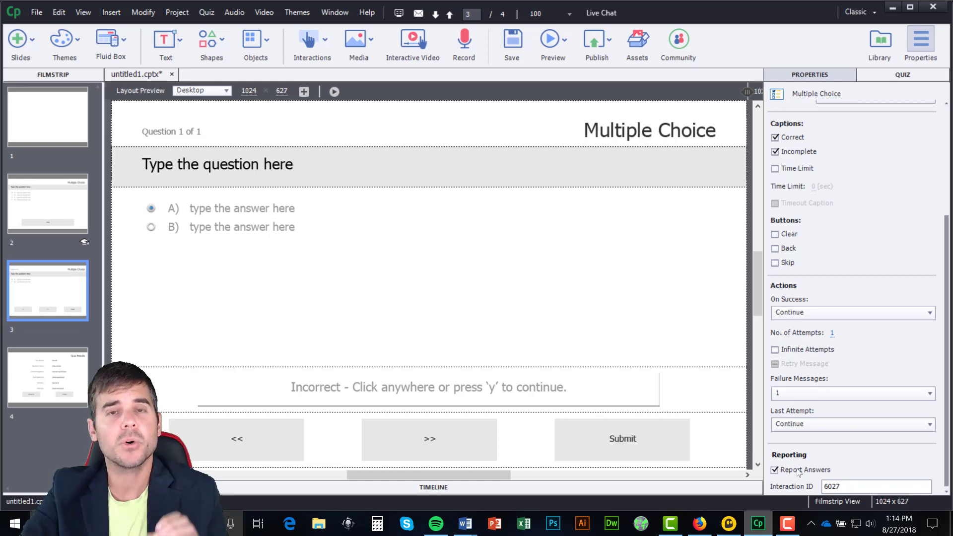
{"action": "key", "text": "Page_Down"}
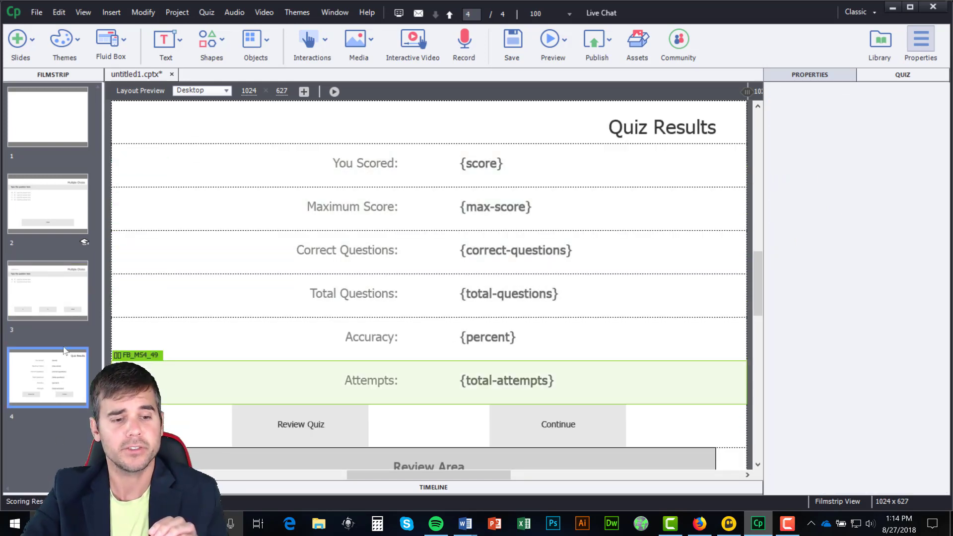
{"action": "left_click", "coordinate": [46, 308]}
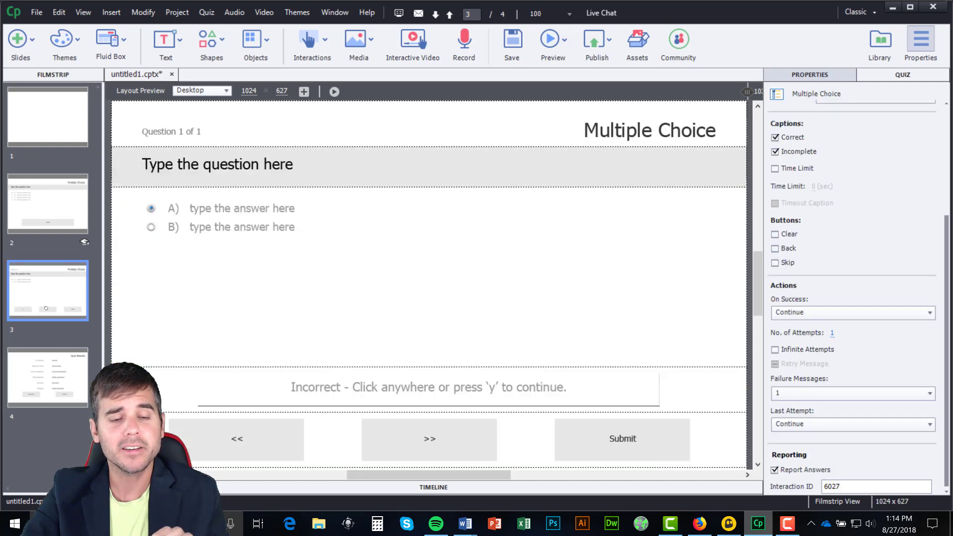
Step: Open the Preferences dialog from the Edit menu and move it up and left
{"action": "left_click", "coordinate": [318, 254]}
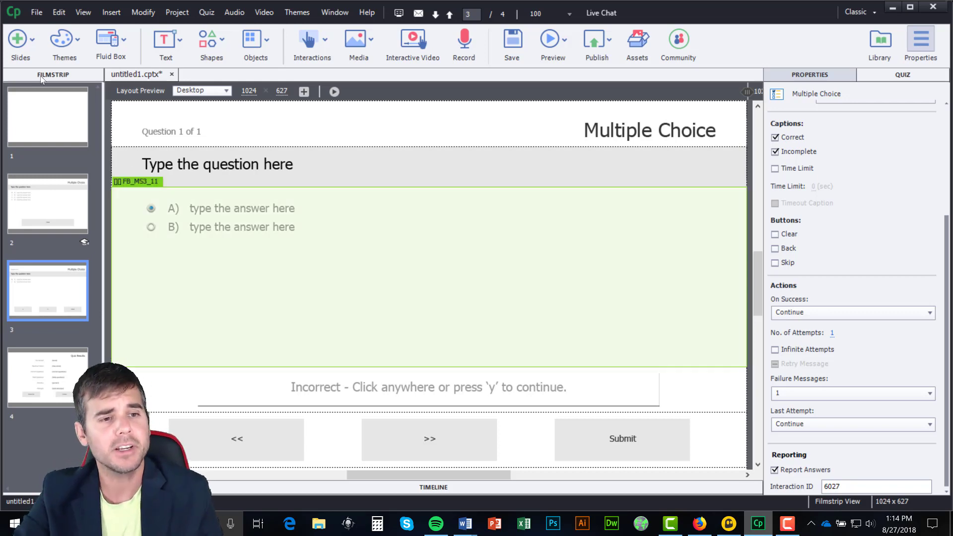
{"action": "left_click", "coordinate": [59, 10]}
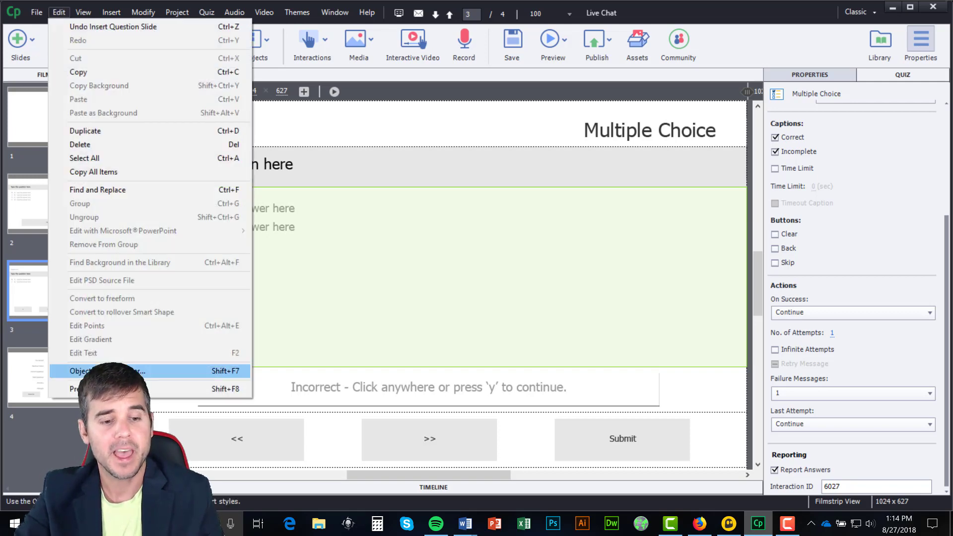
{"action": "left_click", "coordinate": [61, 14]}
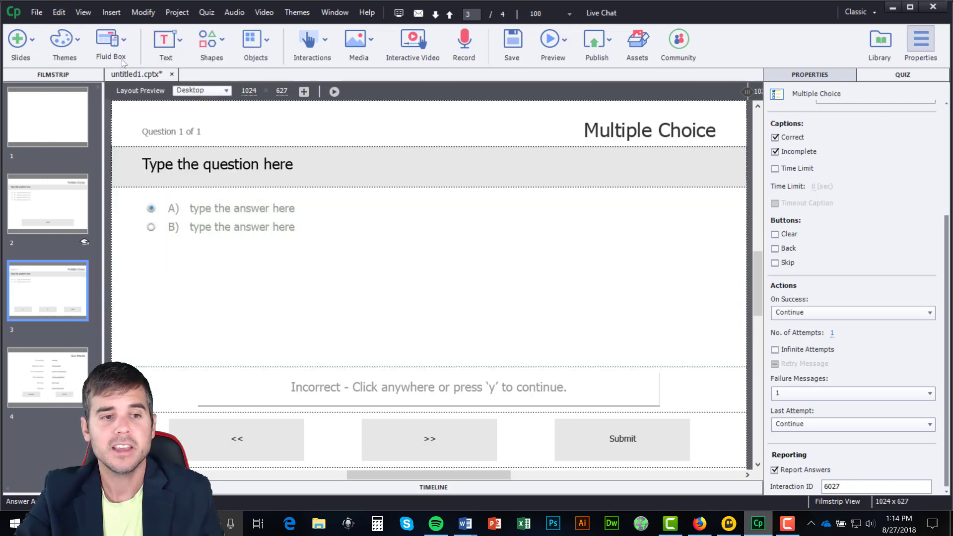
{"action": "left_click", "coordinate": [59, 12]}
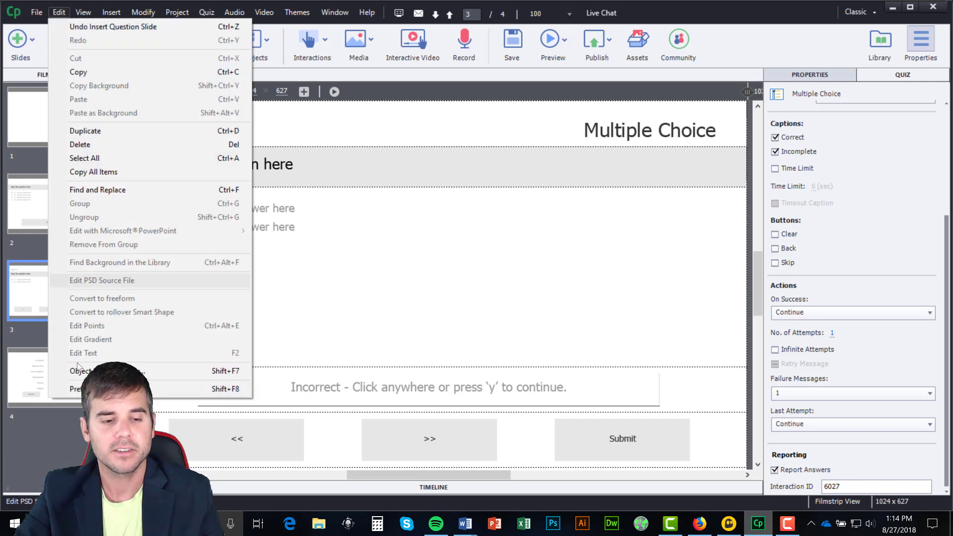
{"action": "left_click", "coordinate": [81, 389]}
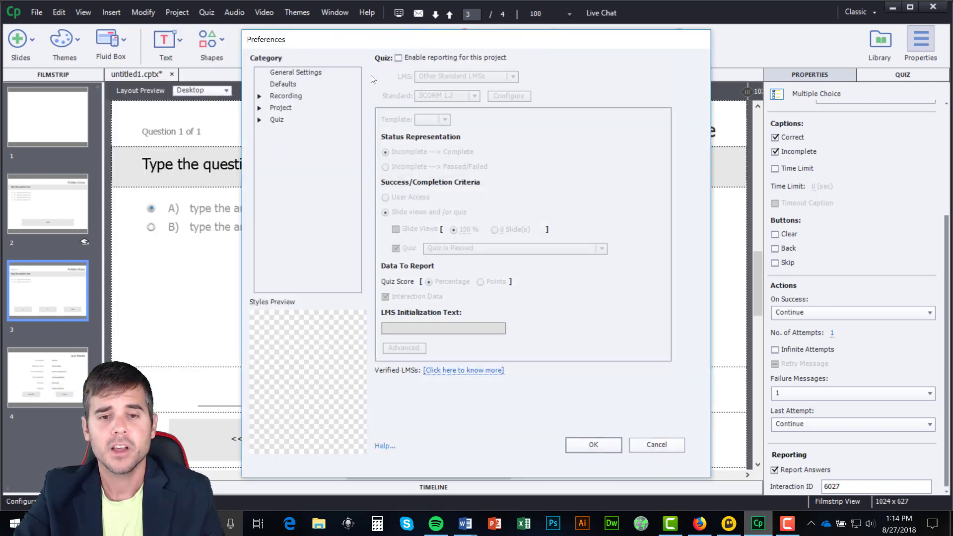
{"action": "left_click_drag", "start_coordinate": [371, 39], "coordinate": [363, 30]}
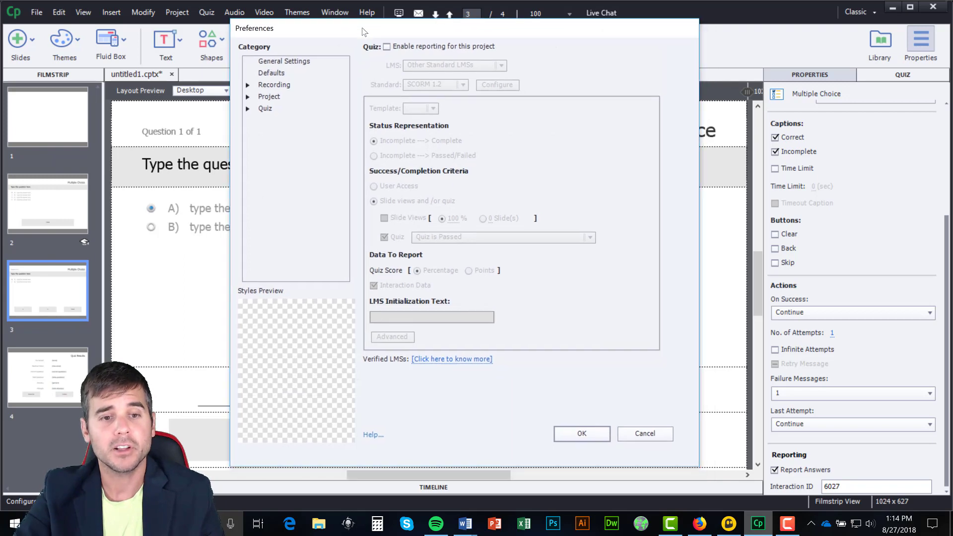
Step: Look through the Quiz Settings, Pass or Fail and Default Labels pages, ending on Reporting
{"action": "left_click", "coordinate": [248, 108]}
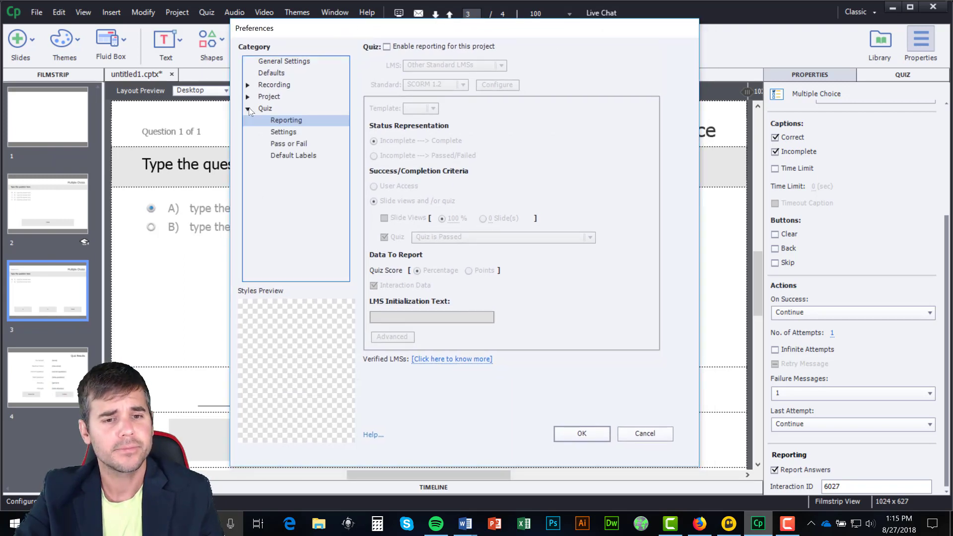
{"action": "left_click", "coordinate": [288, 131]}
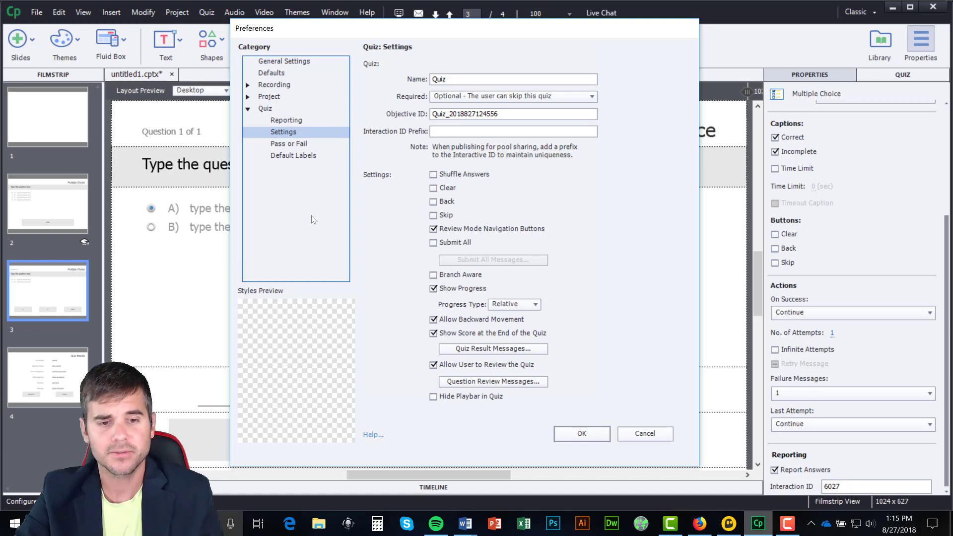
{"action": "left_click", "coordinate": [288, 145]}
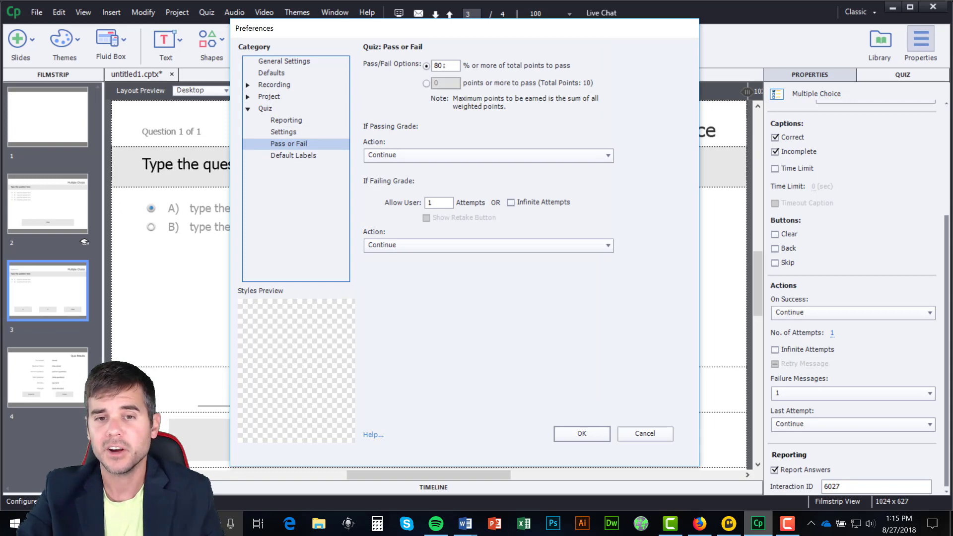
{"action": "left_click", "coordinate": [293, 155]}
{"action": "left_click", "coordinate": [287, 121]}
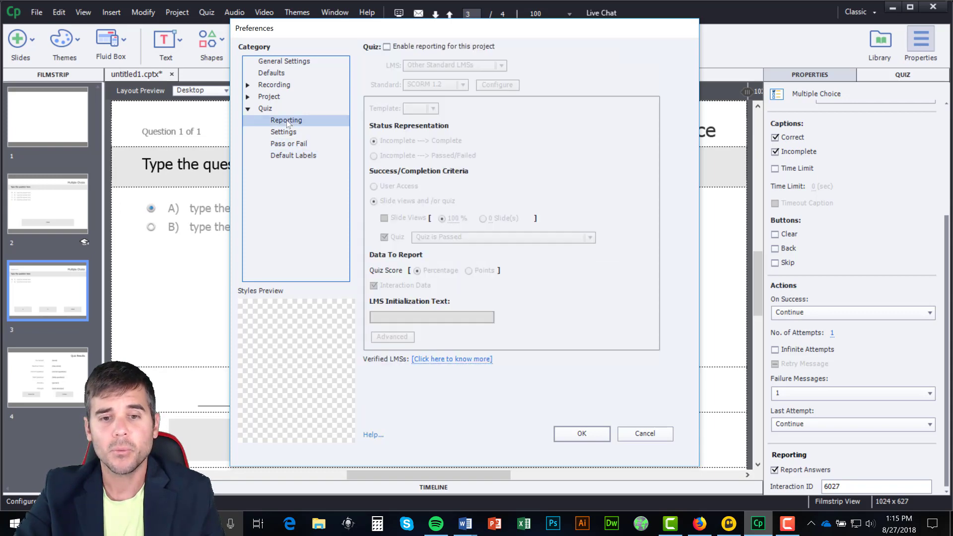
Step: Enable project reporting with Moodle as the LMS and view its SCORM 1.2 manifest settings
{"action": "left_click", "coordinate": [386, 47]}
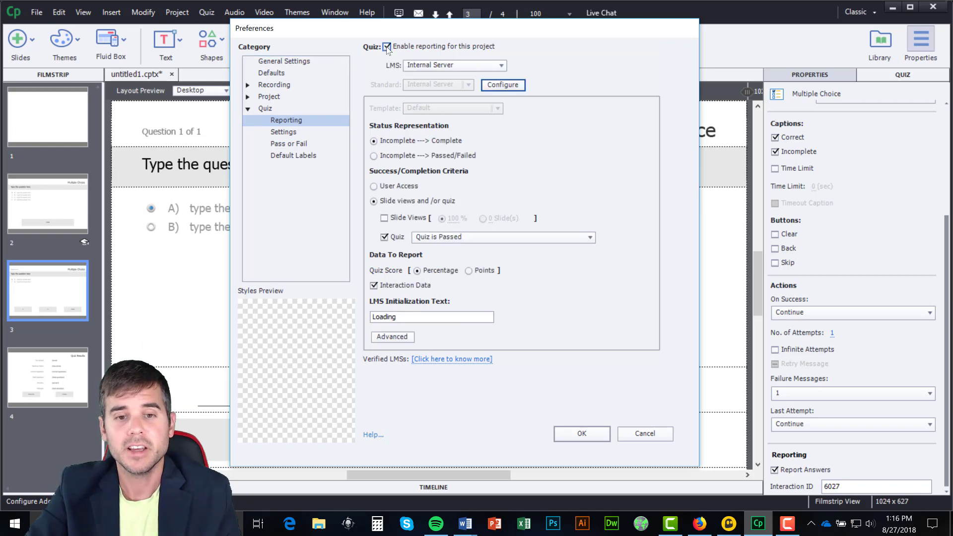
{"action": "left_click", "coordinate": [453, 66]}
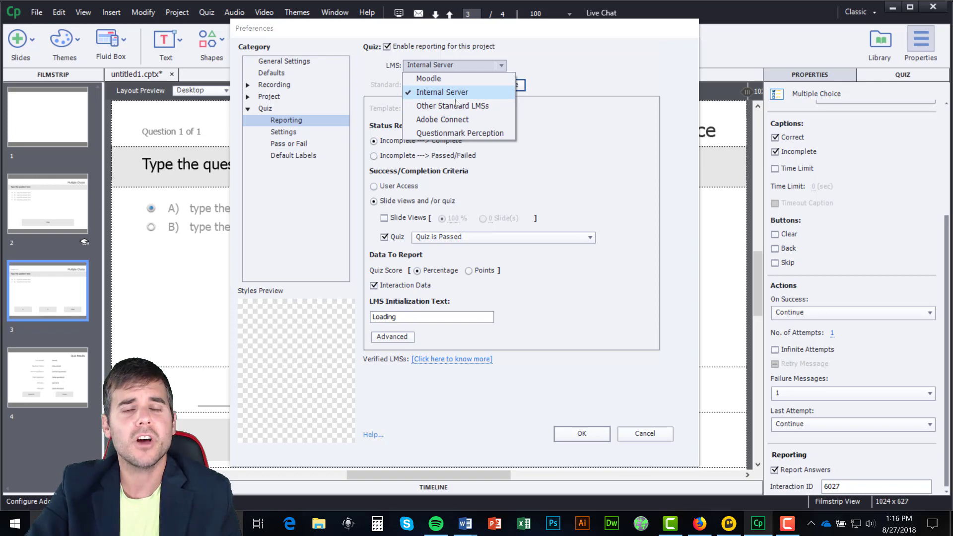
{"action": "left_click", "coordinate": [476, 69]}
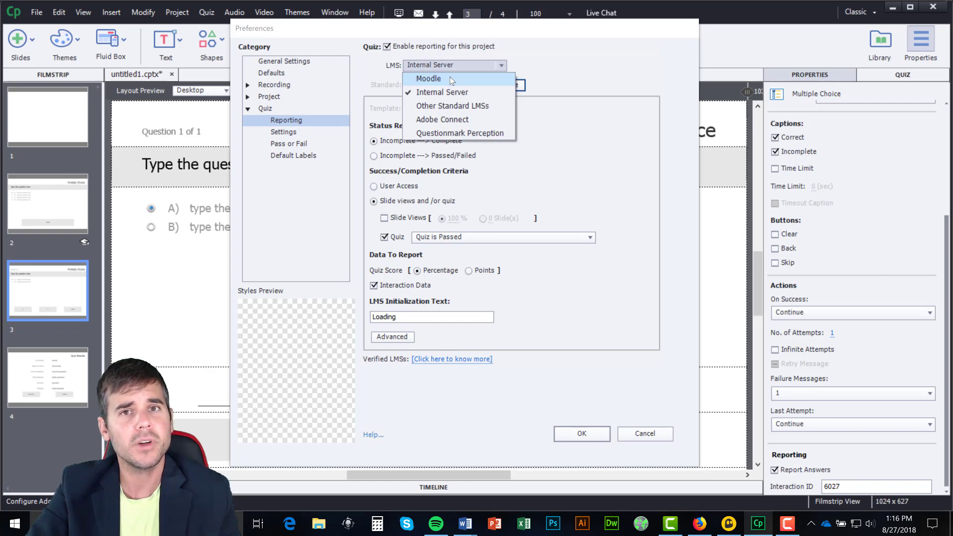
{"action": "left_click", "coordinate": [529, 69]}
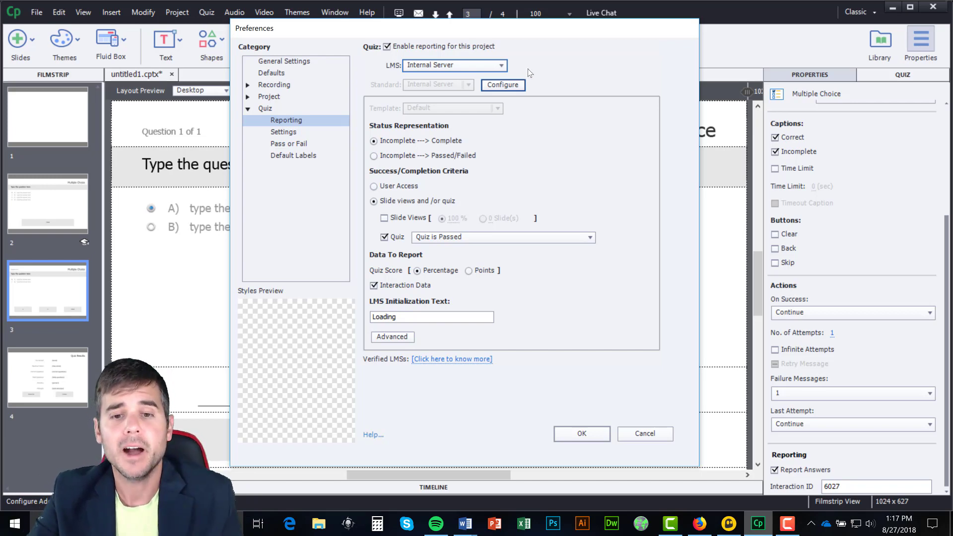
{"action": "left_click", "coordinate": [449, 67]}
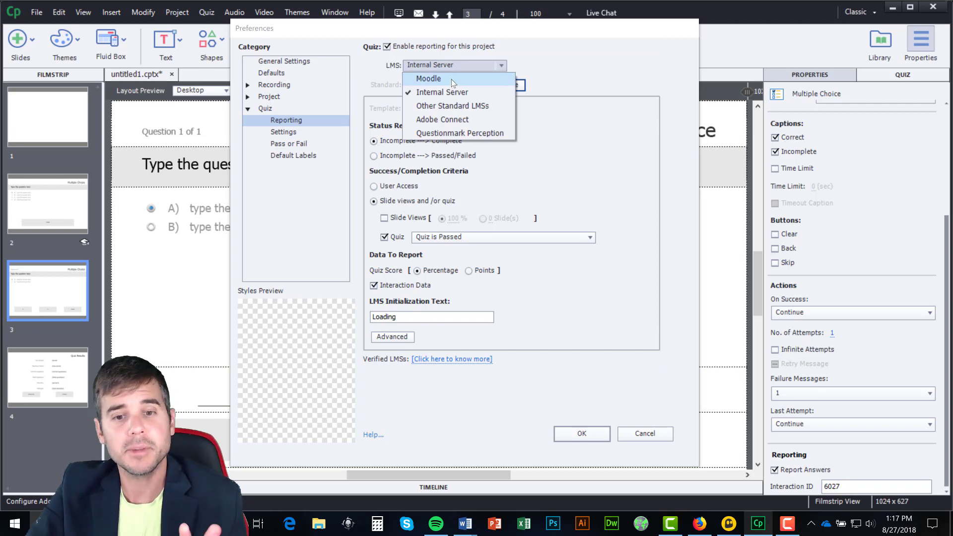
{"action": "left_click", "coordinate": [452, 78]}
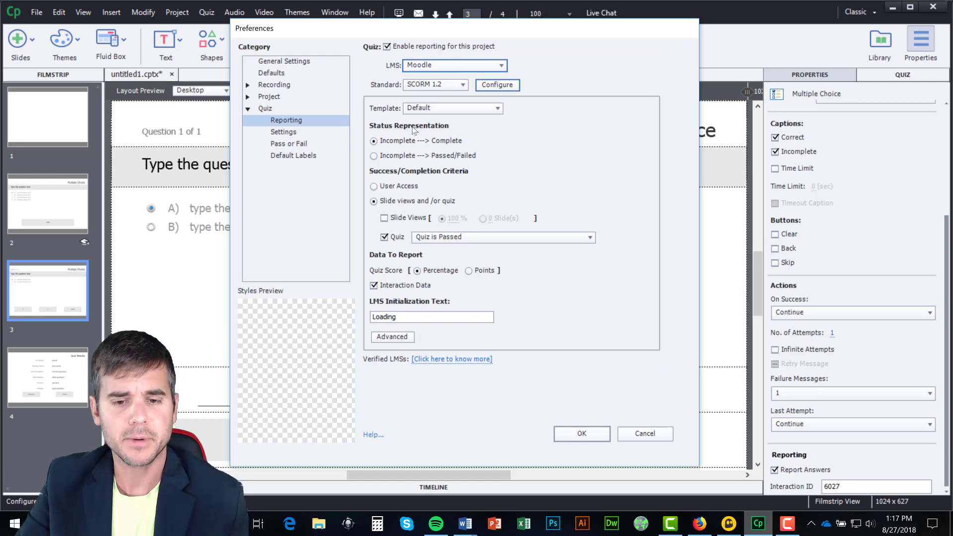
{"action": "left_click", "coordinate": [497, 85]}
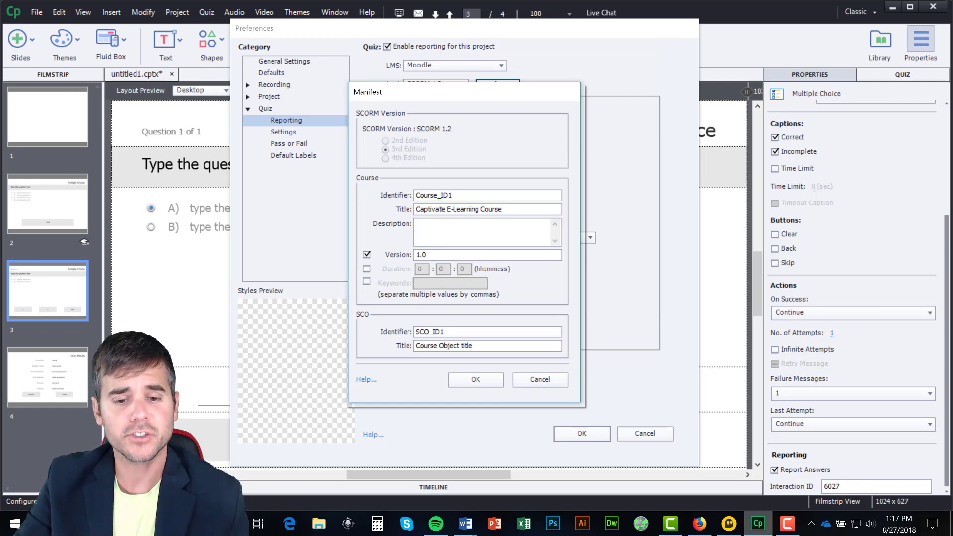
Step: Discard the Moodle manifest, switch the LMS to Internal Server, and view its configuration form
{"action": "left_click", "coordinate": [524, 379]}
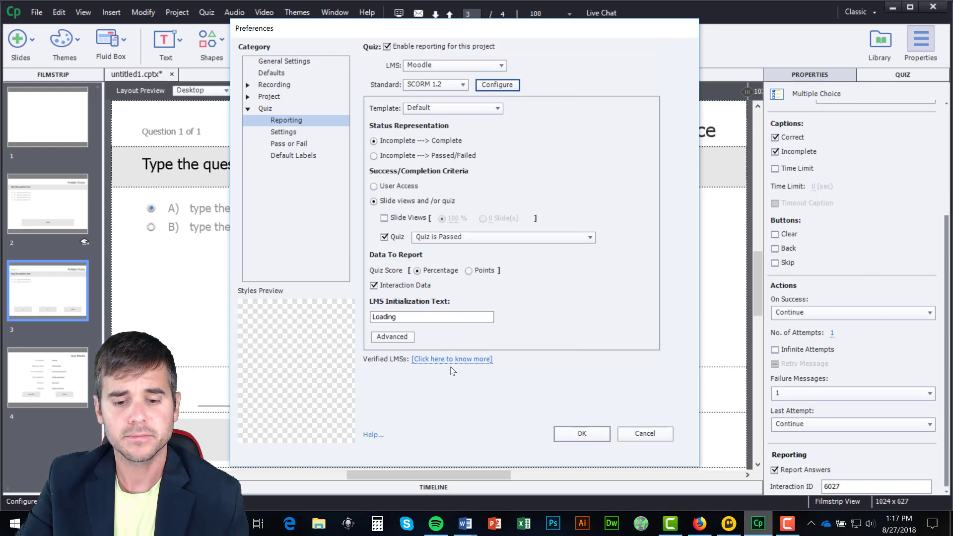
{"action": "left_click", "coordinate": [444, 66]}
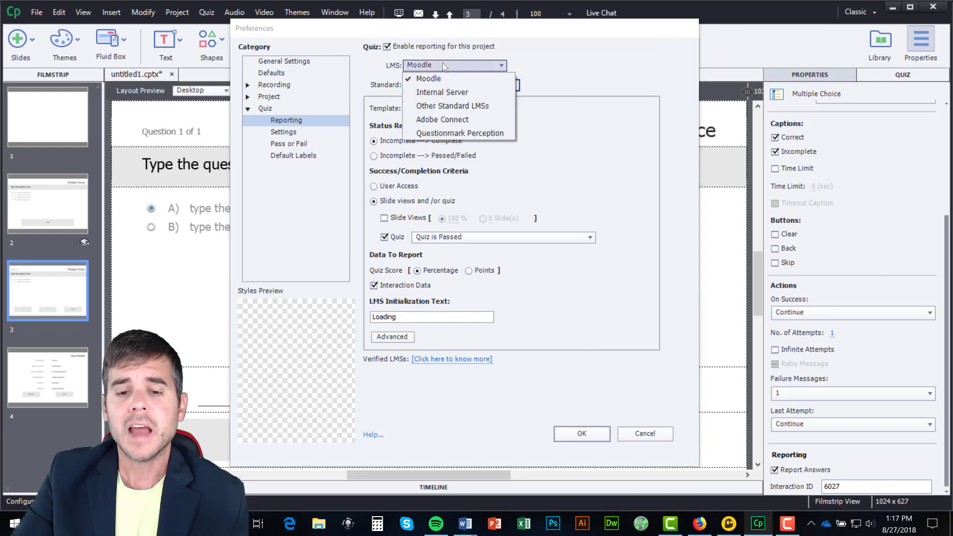
{"action": "left_click", "coordinate": [444, 107]}
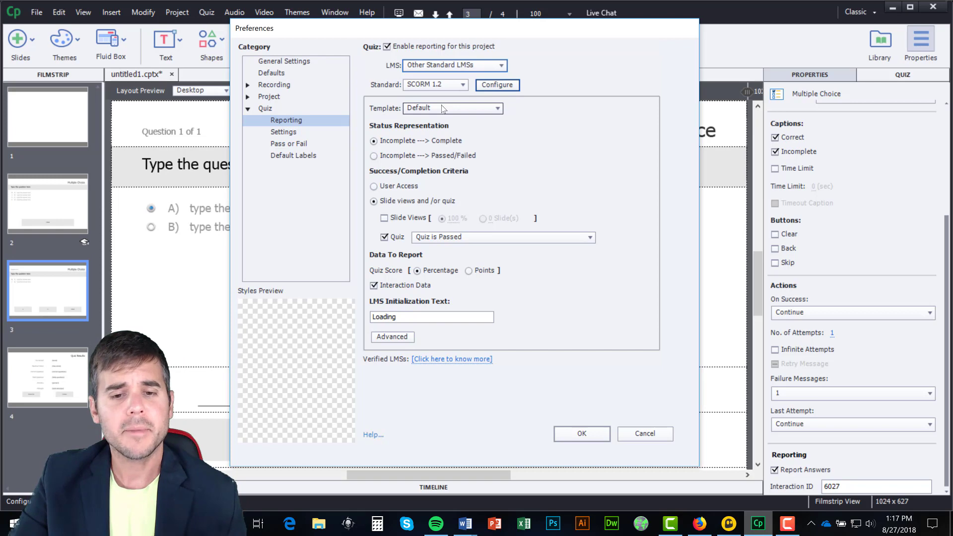
{"action": "left_click", "coordinate": [447, 65]}
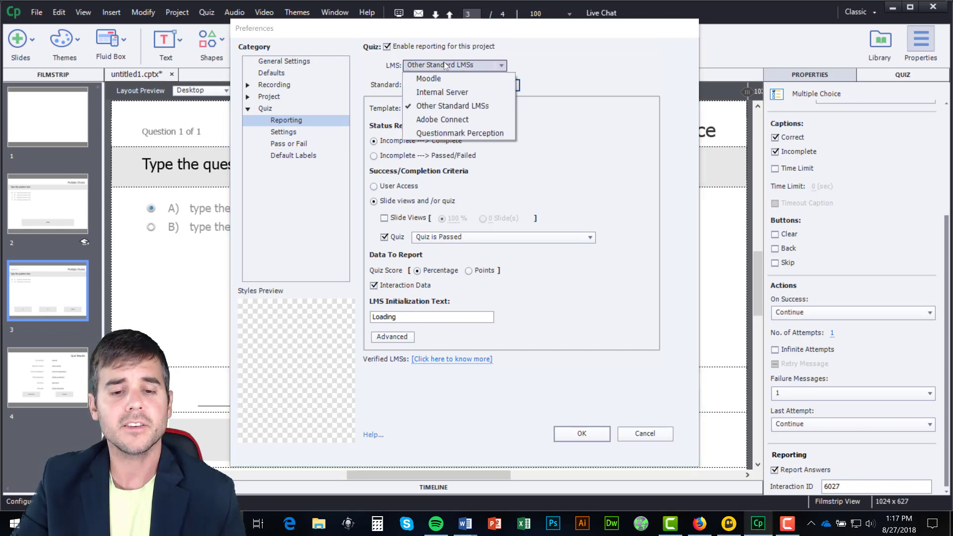
{"action": "left_click", "coordinate": [446, 93]}
{"action": "left_click", "coordinate": [484, 85]}
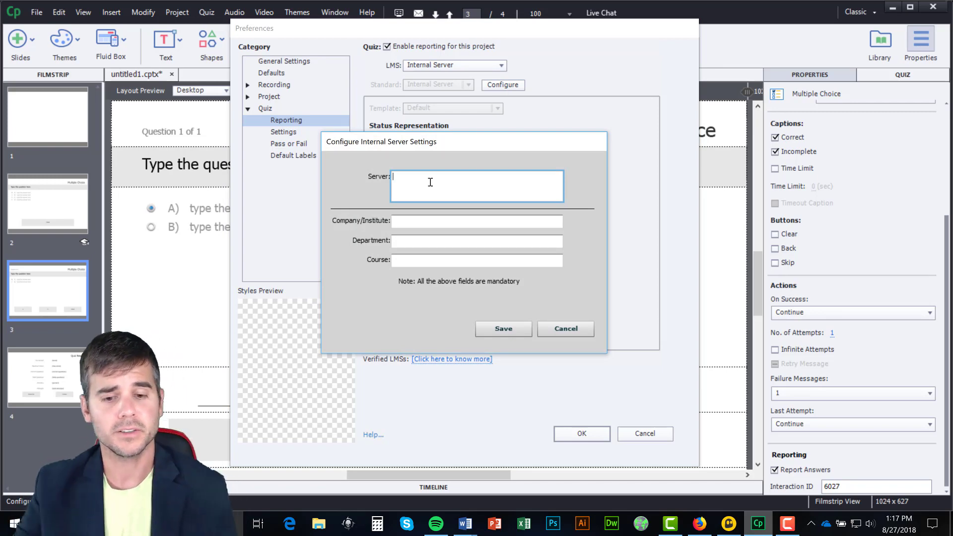
Step: Close the Internal Server form and Preferences without entering any server details
{"action": "left_click", "coordinate": [565, 330]}
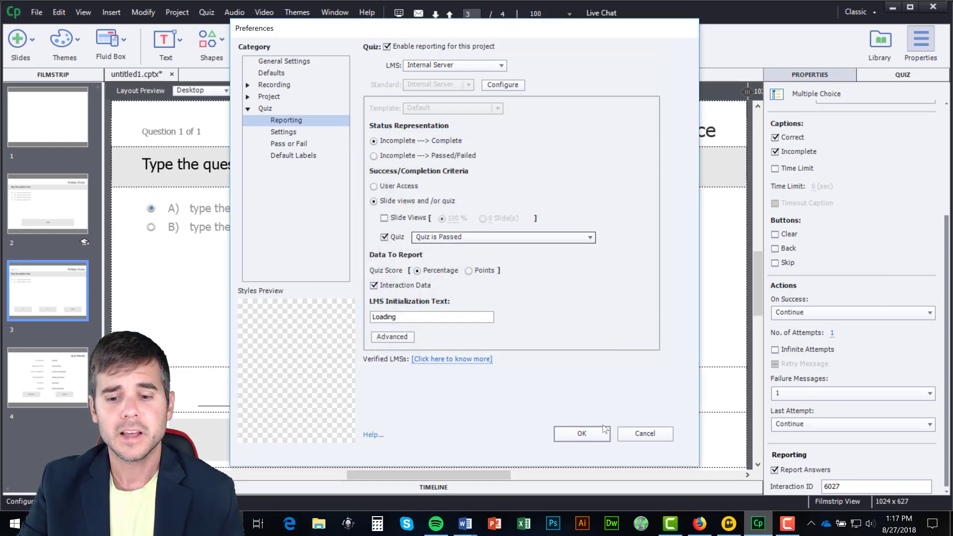
{"action": "left_click", "coordinate": [624, 435]}
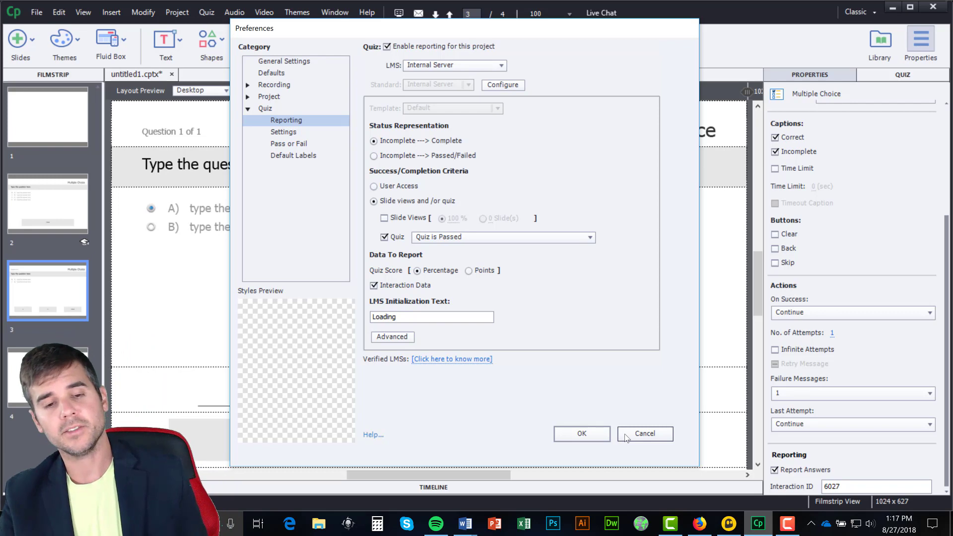